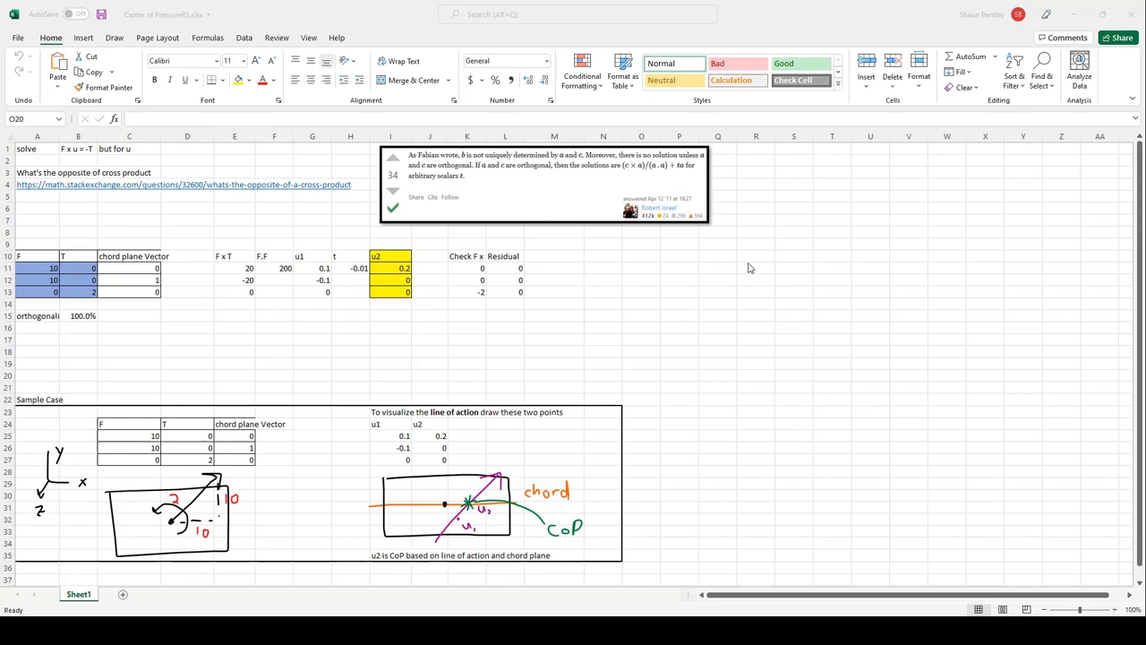
- Restore the Center of PressureR3.xlsx window from the taskbar to show Sheet1 again
click(1074, 14)
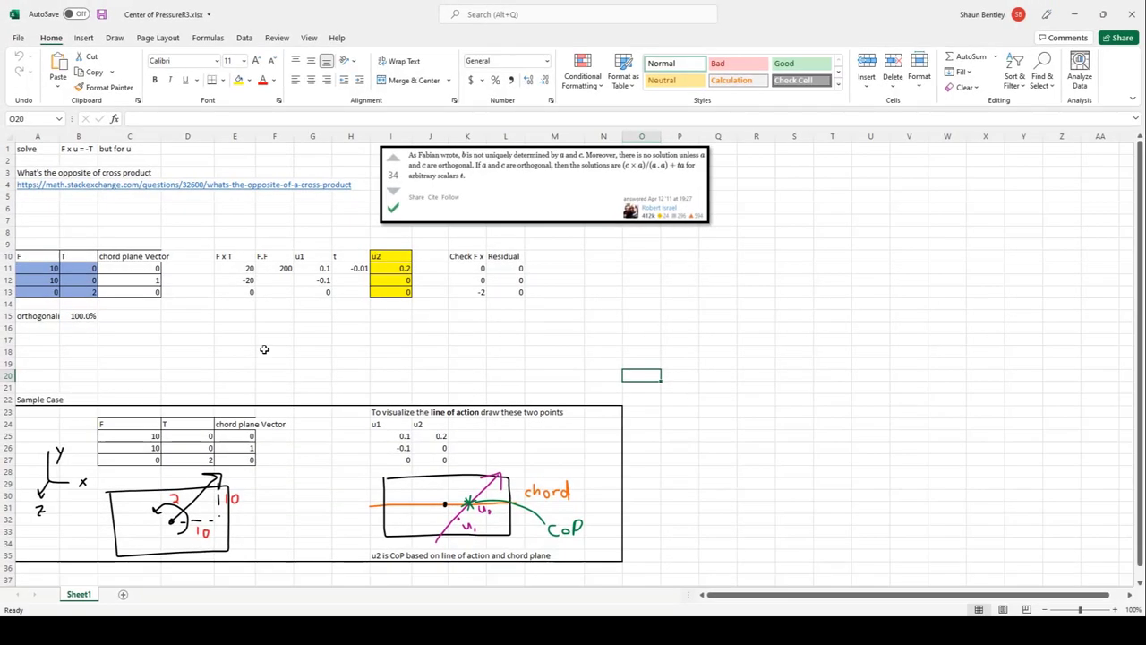
click(174, 149)
click(75, 149)
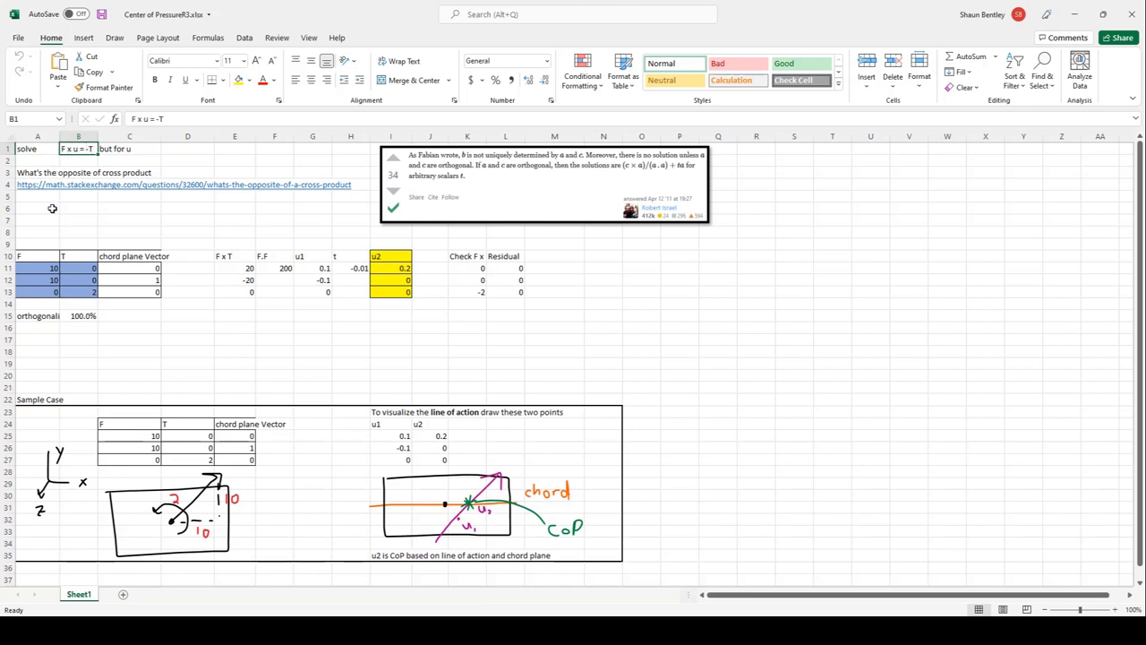
drag(38, 268, 78, 290)
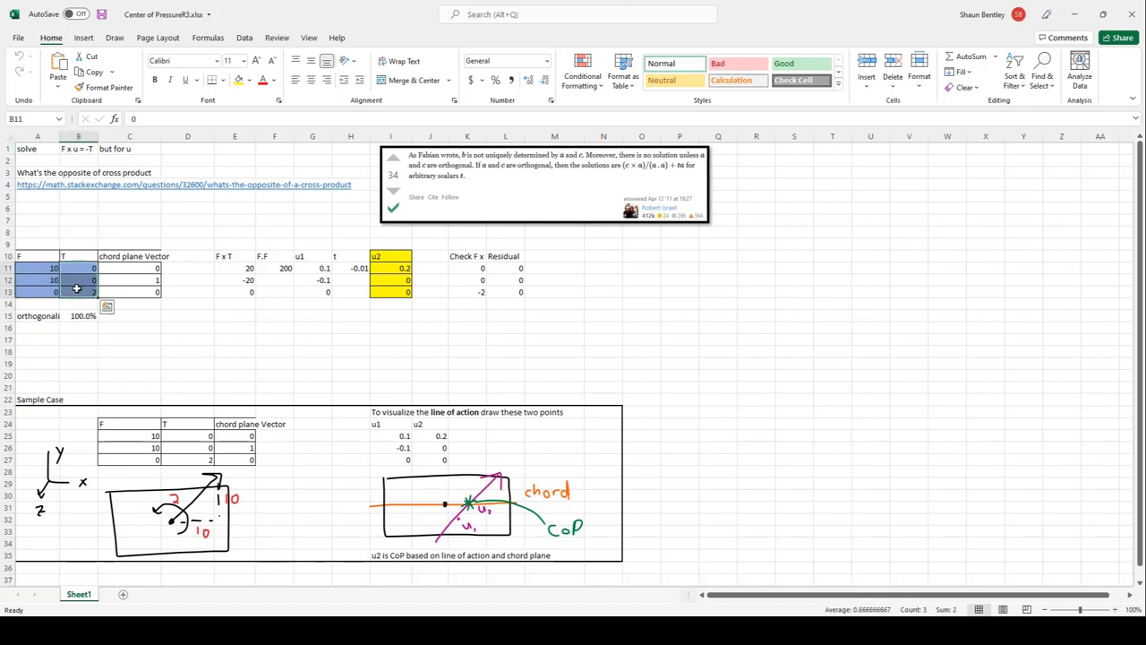
ctrl+drag(143, 268, 140, 287)
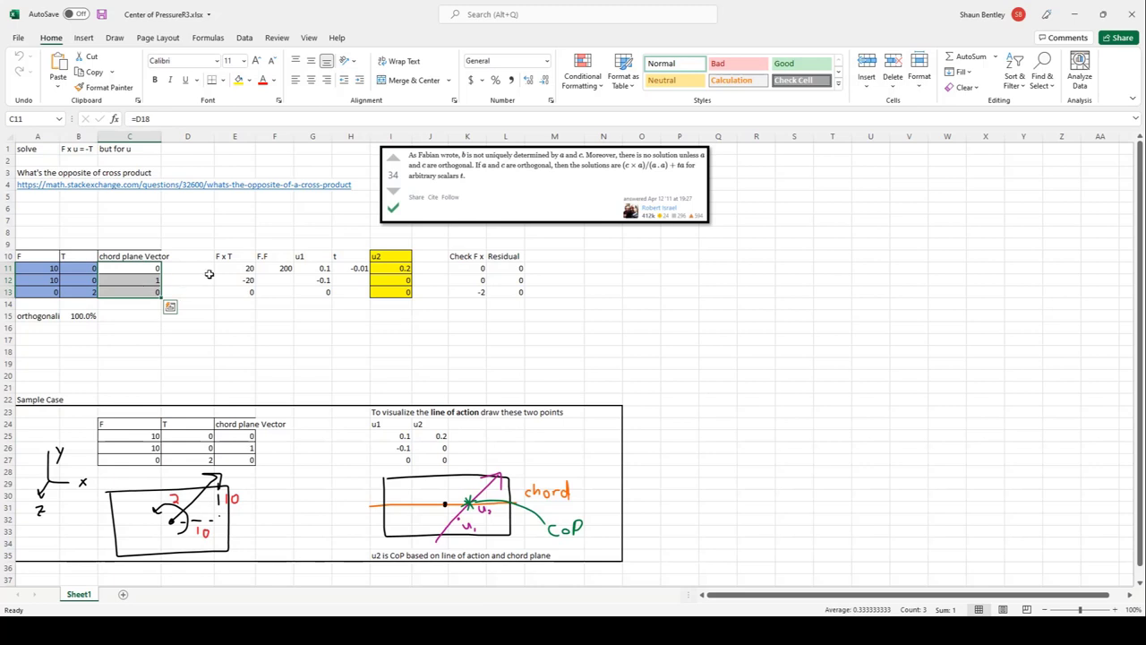
drag(324, 269, 321, 291)
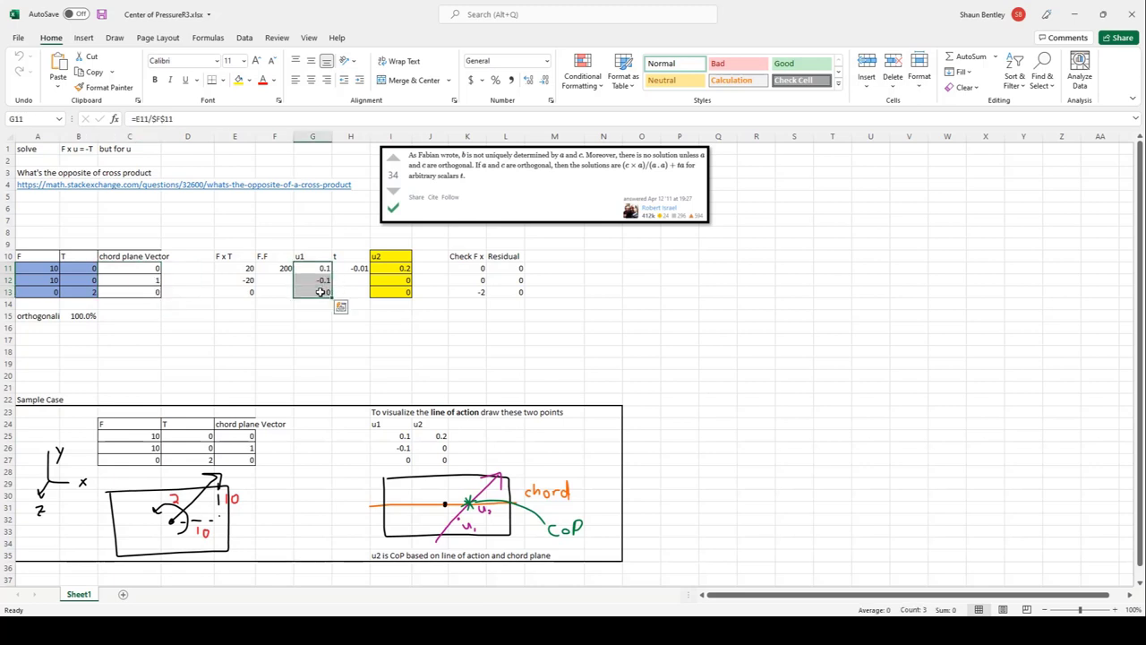
click(386, 269)
drag(386, 269, 391, 292)
drag(312, 256, 312, 292)
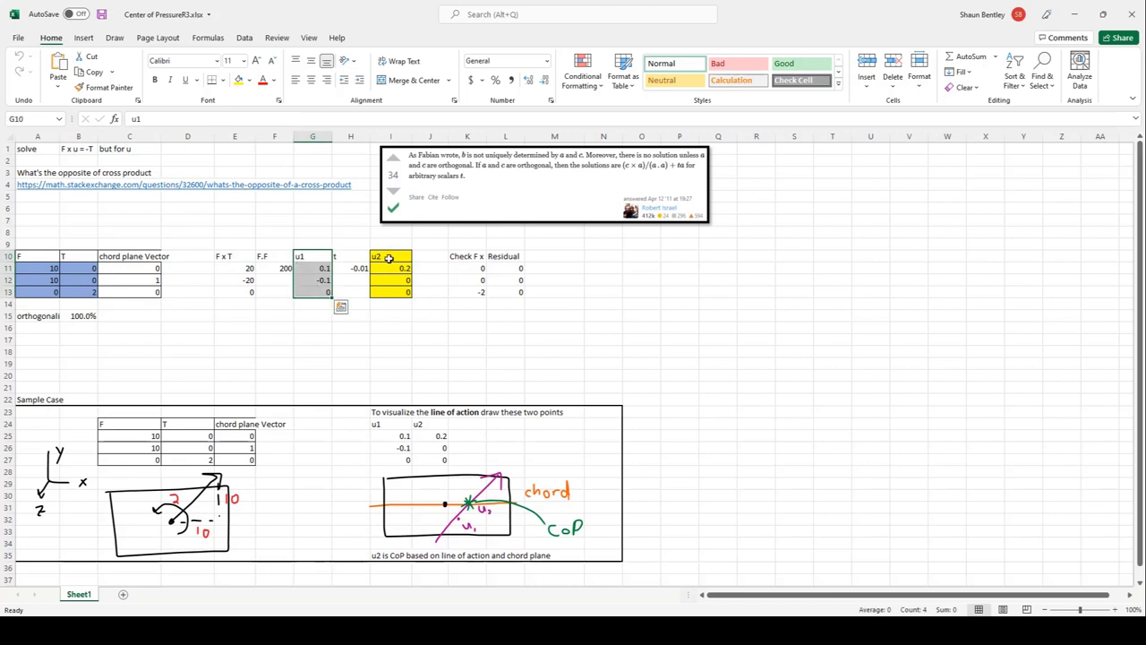
drag(391, 256, 388, 294)
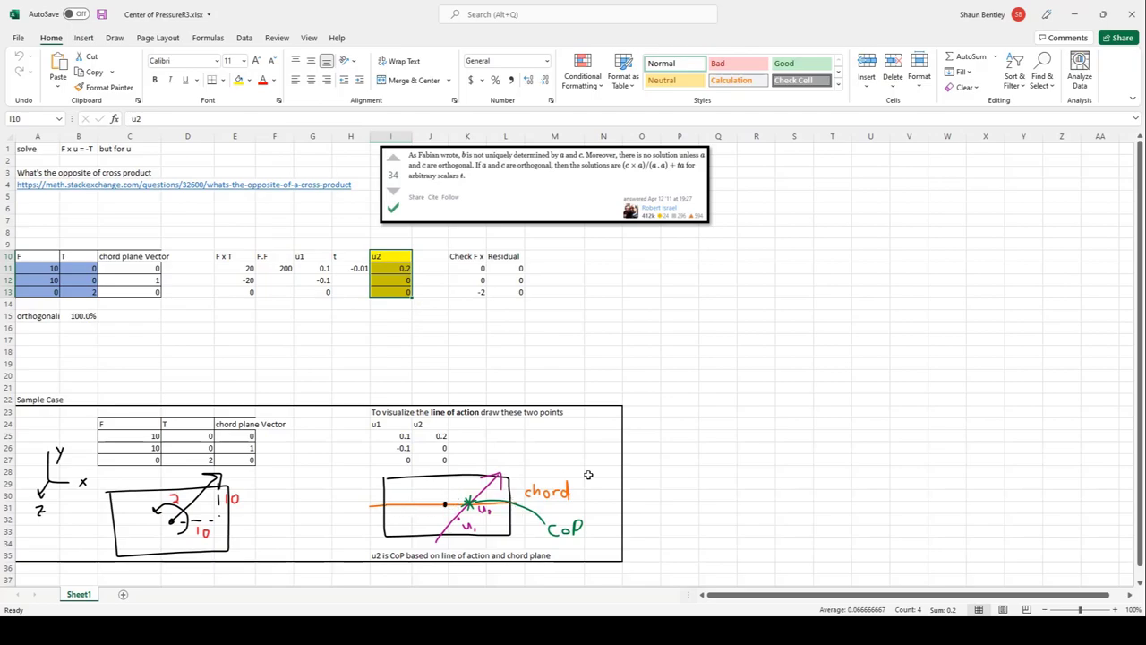
- In the CoP part, check that General Settings set an initial velocity of 10 m/s along X
key(alt+Tab)
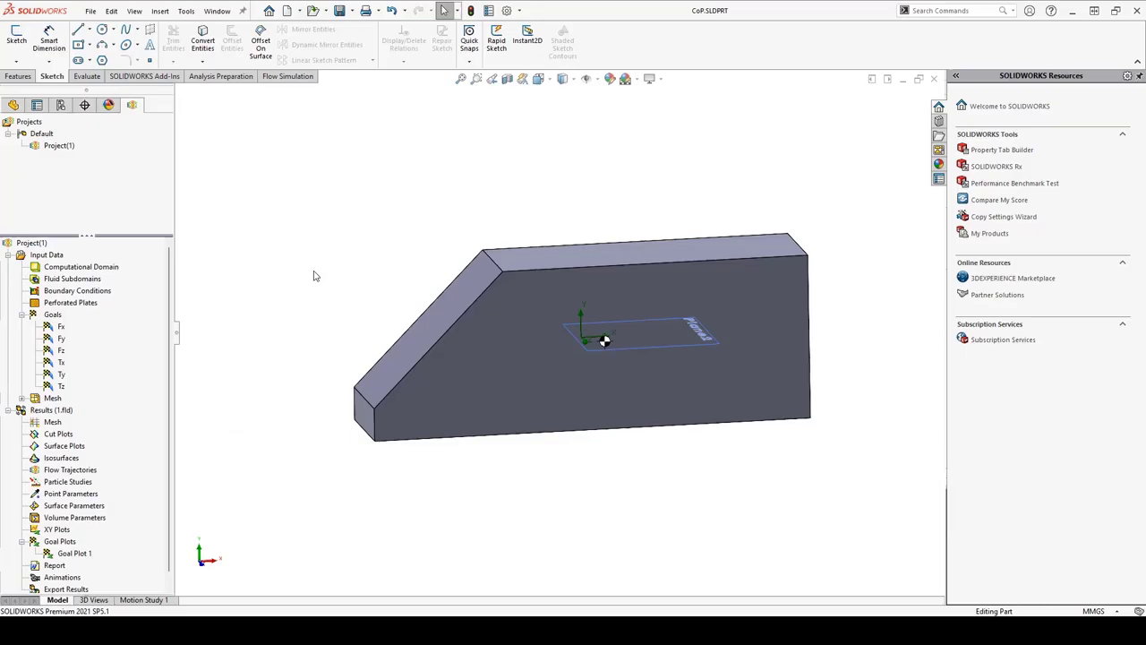
right_click(58, 258)
click(162, 269)
click(692, 275)
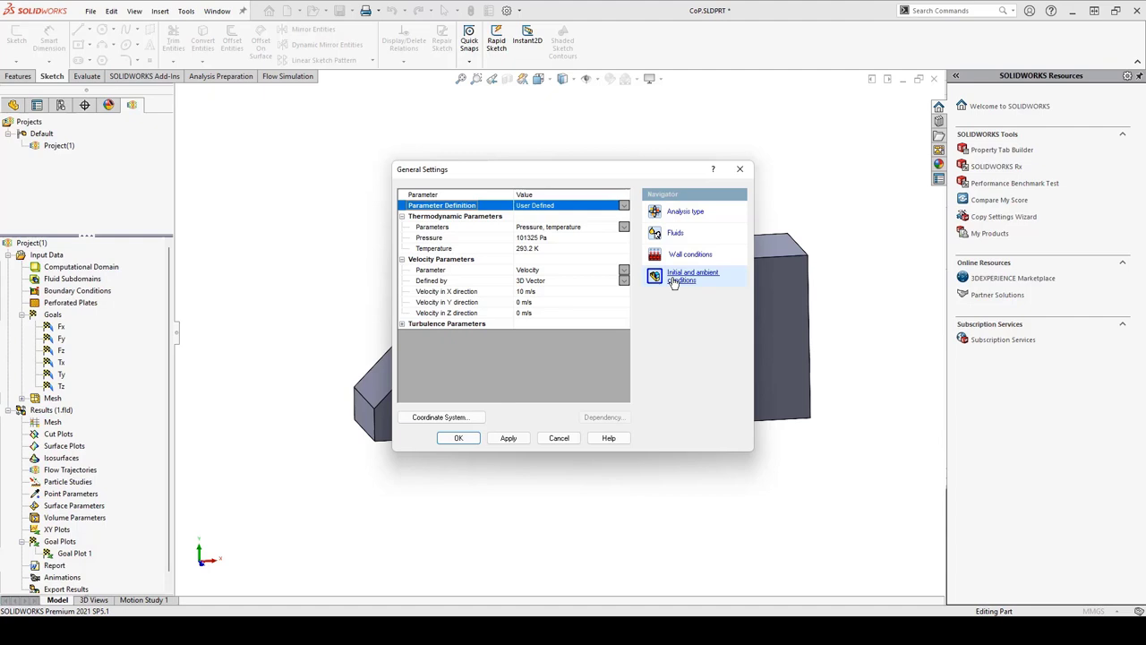
click(533, 293)
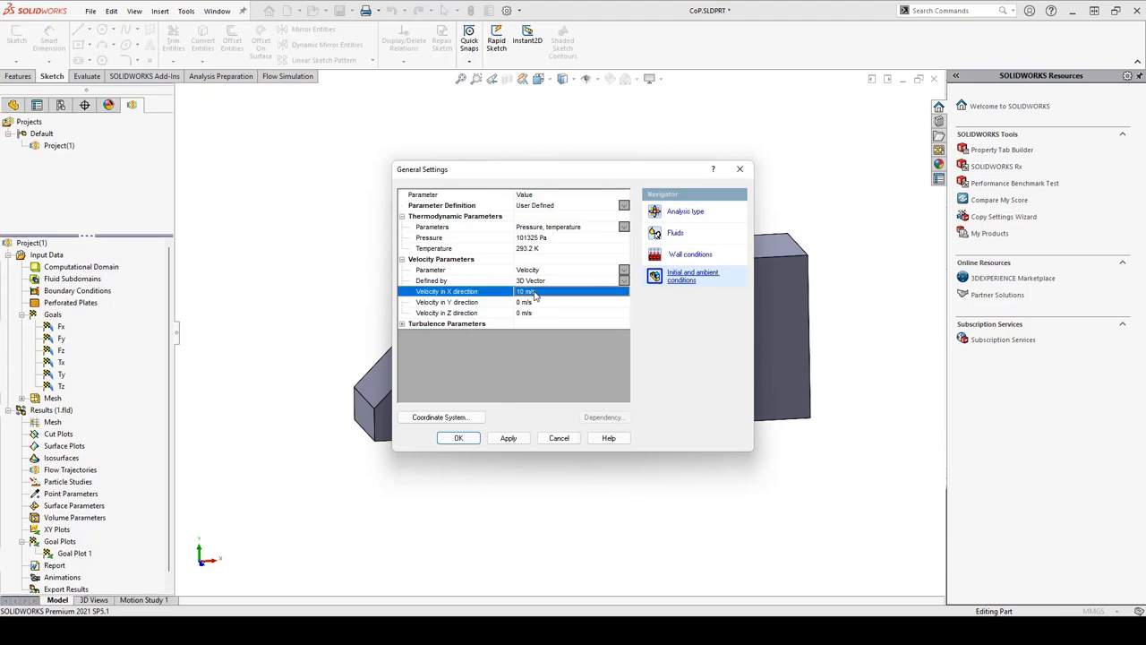
click(458, 437)
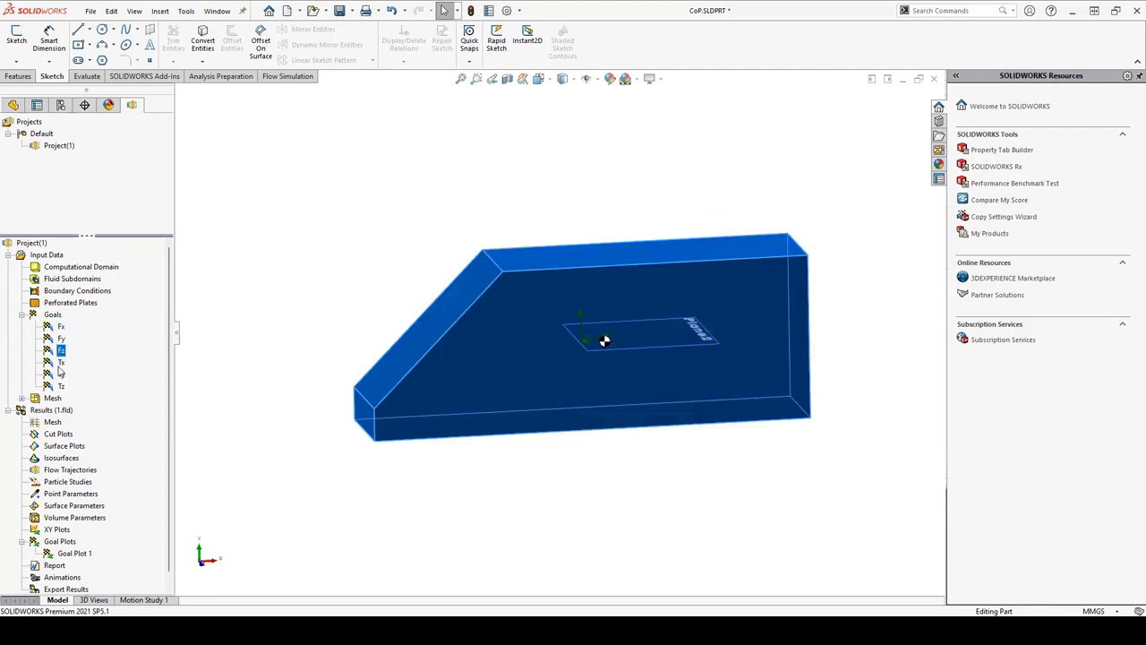
- Review the definition of the Tx torque goal
click(61, 363)
right_click(61, 363)
click(90, 372)
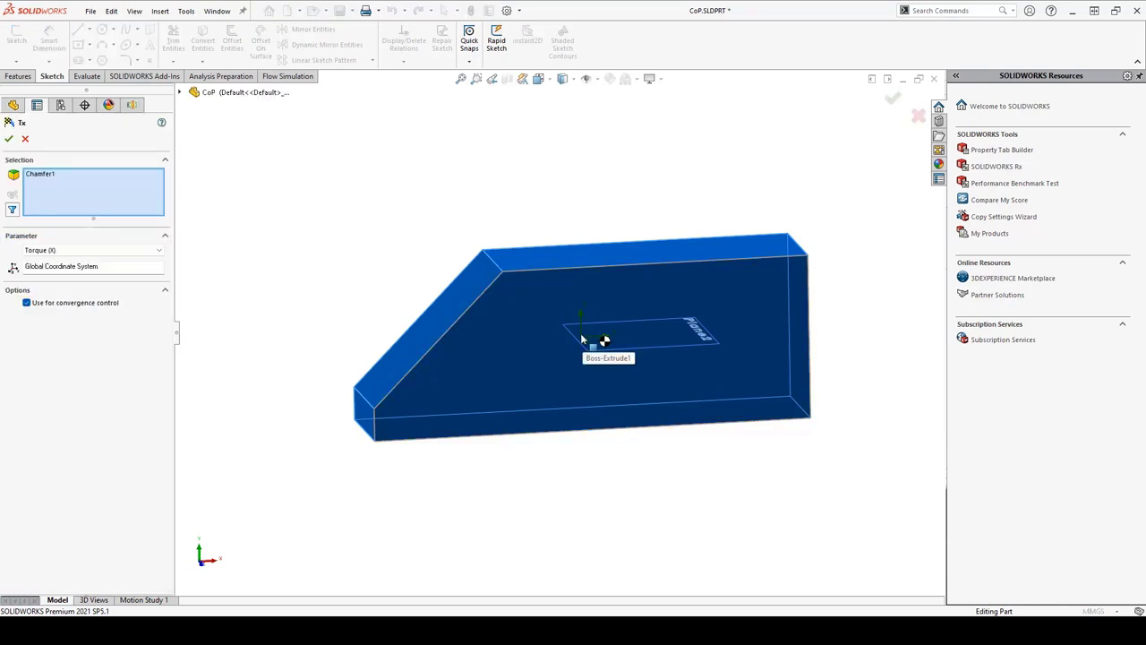
click(10, 138)
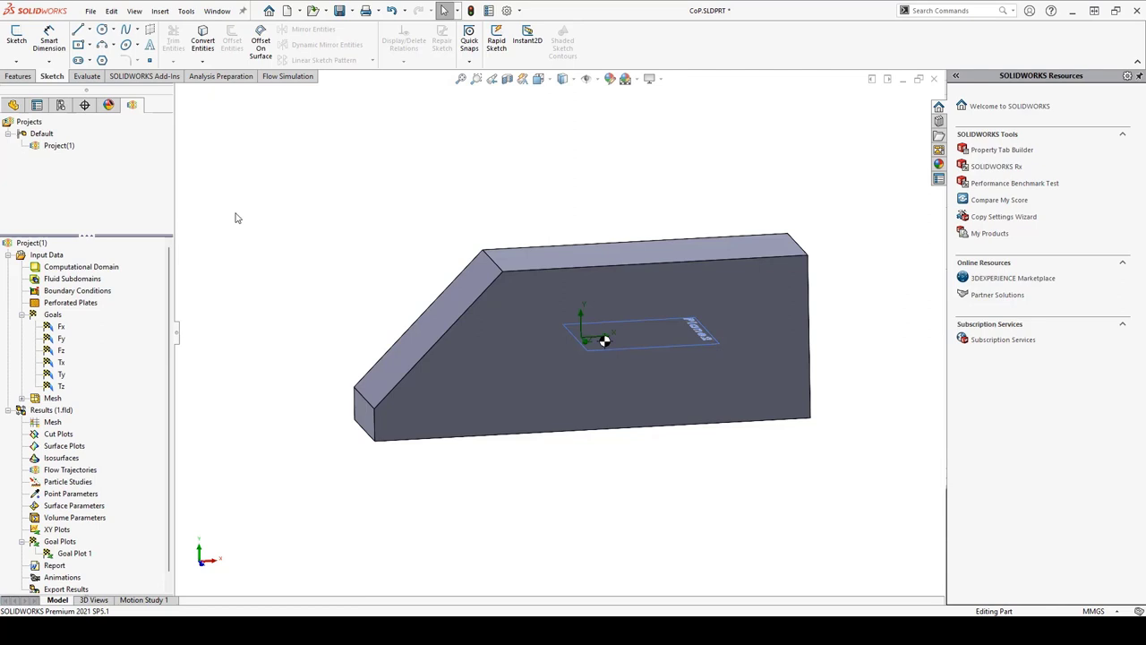
- Run the flow calculation for the project until it converges
right_click(39, 248)
click(62, 253)
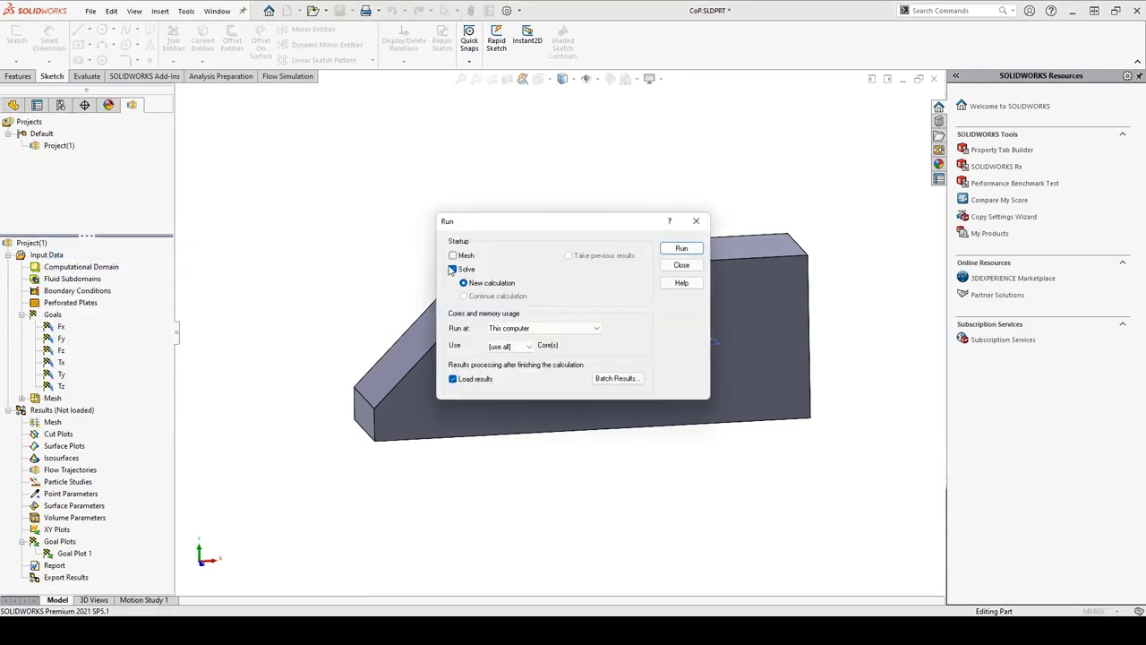
click(679, 249)
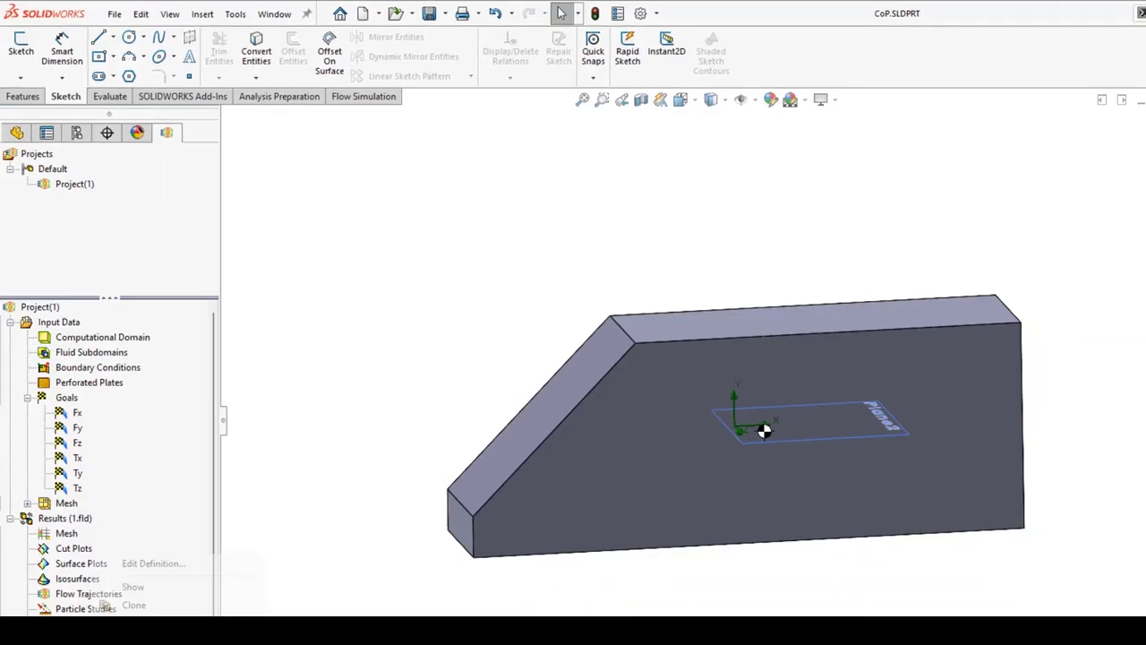
- Export Goal Plot 1's force and torque goal results to an Excel workbook
right_click(74, 551)
click(111, 446)
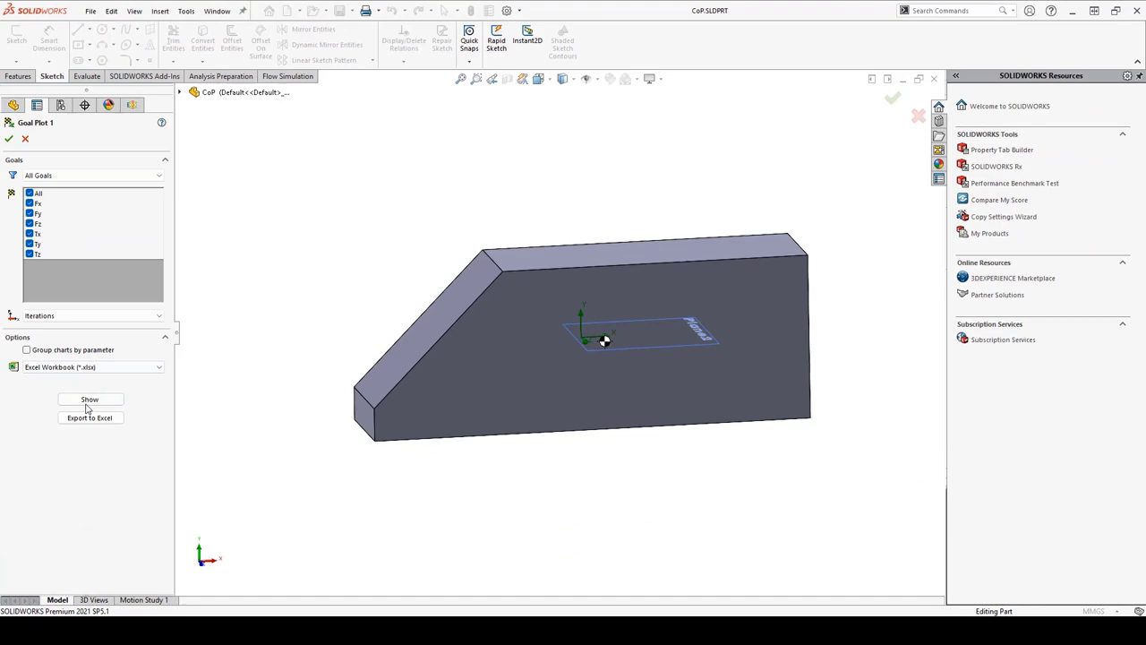
click(89, 417)
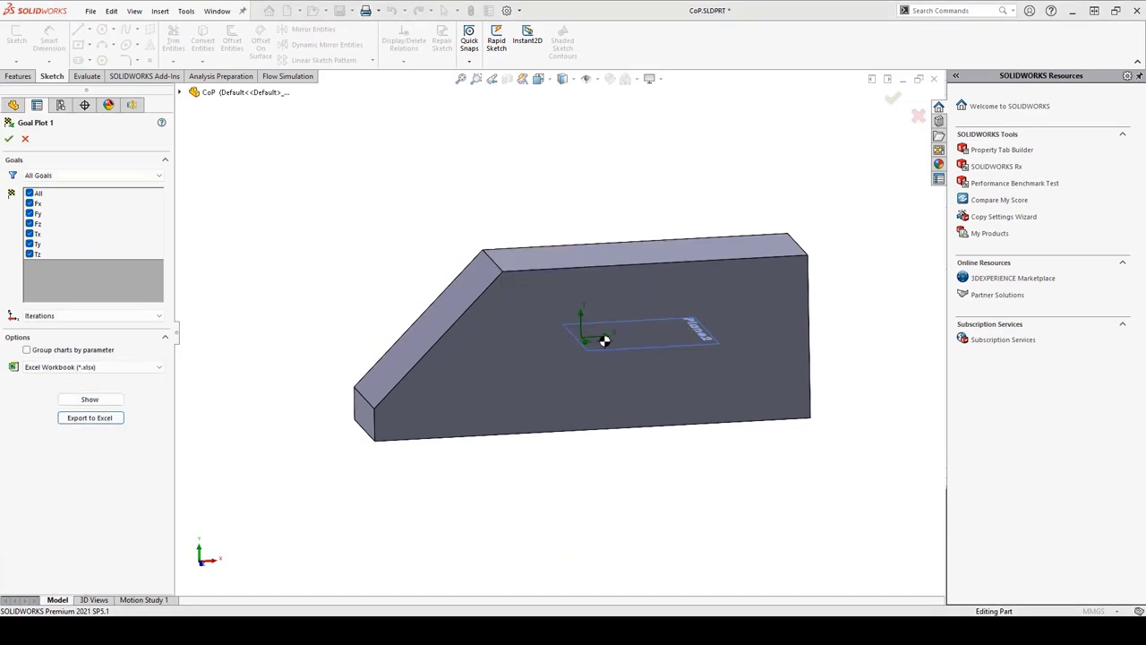
- Copy the six goal values D4:D9 into column O of Center of PressureR3
drag(256, 241, 255, 301)
key(ctrl+c)
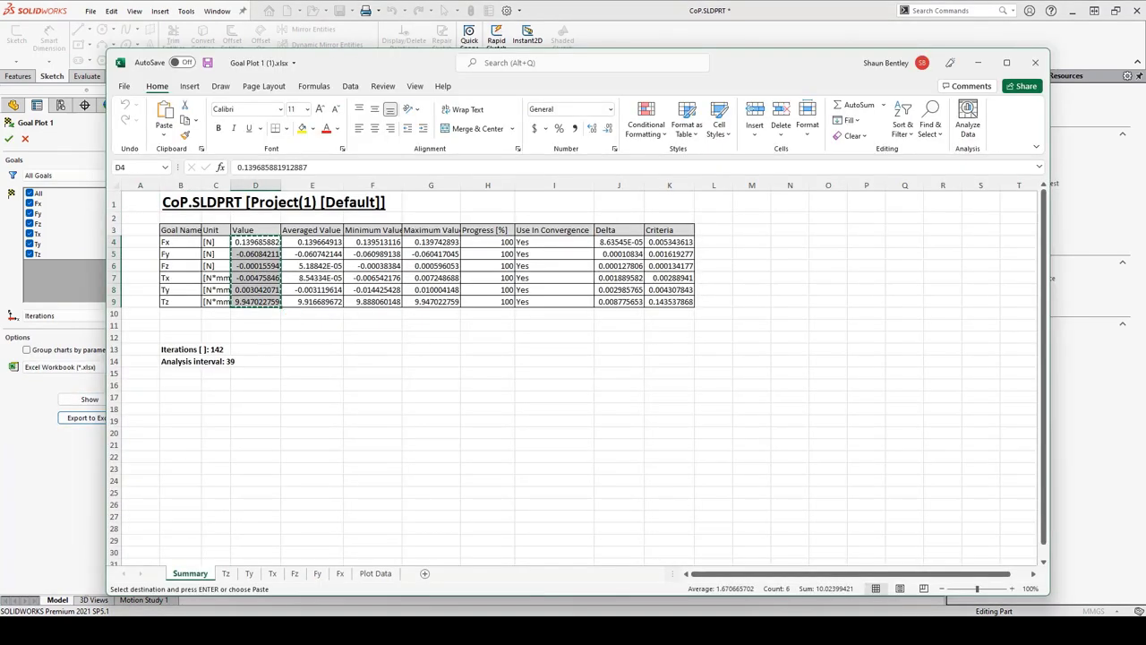
key(alt+Tab)
key(ctrl+v)
key(ctrl+v)
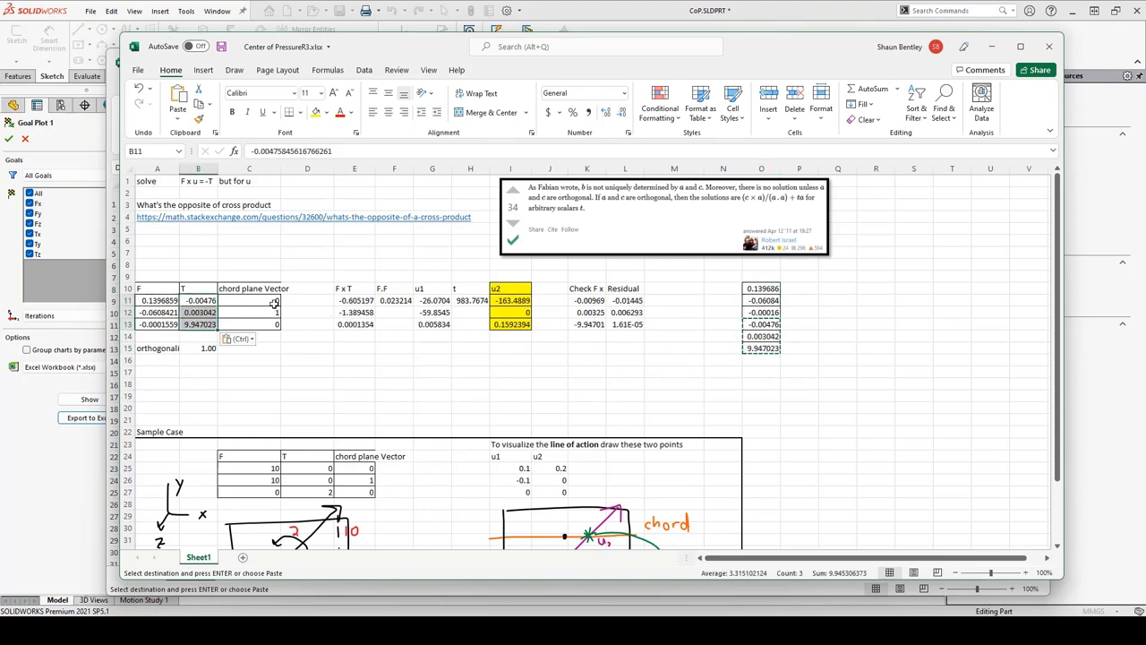
- Select Plane2 on the model and review the recomputed u1 and u2 values (-163.4889, 0, 0.1592394)
click(86, 462)
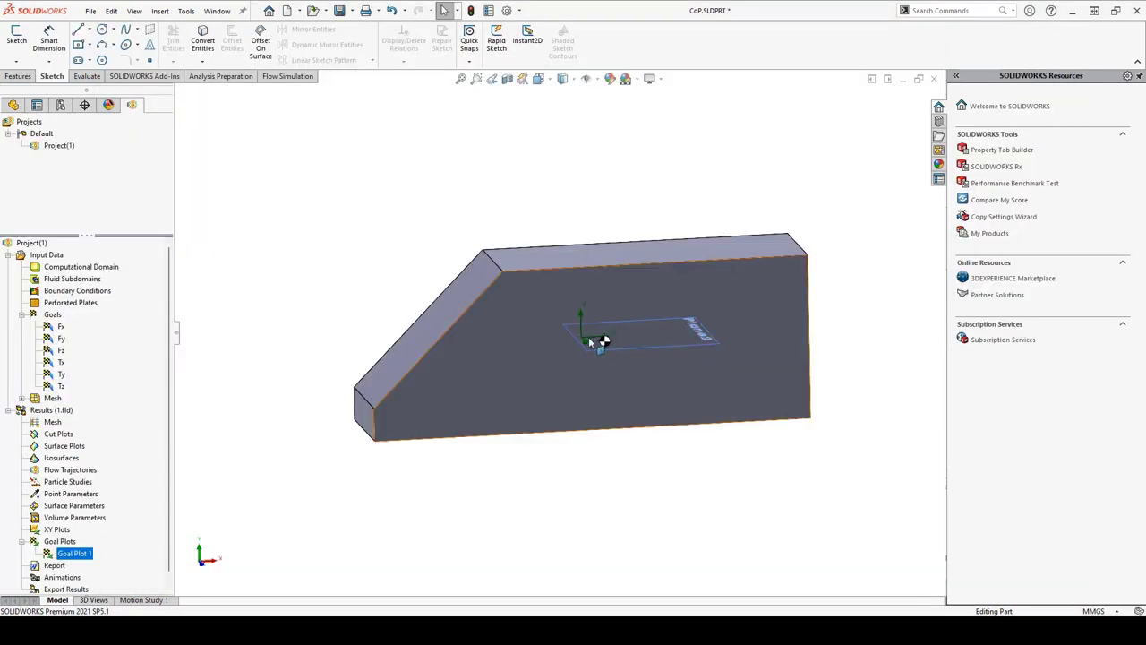
click(687, 344)
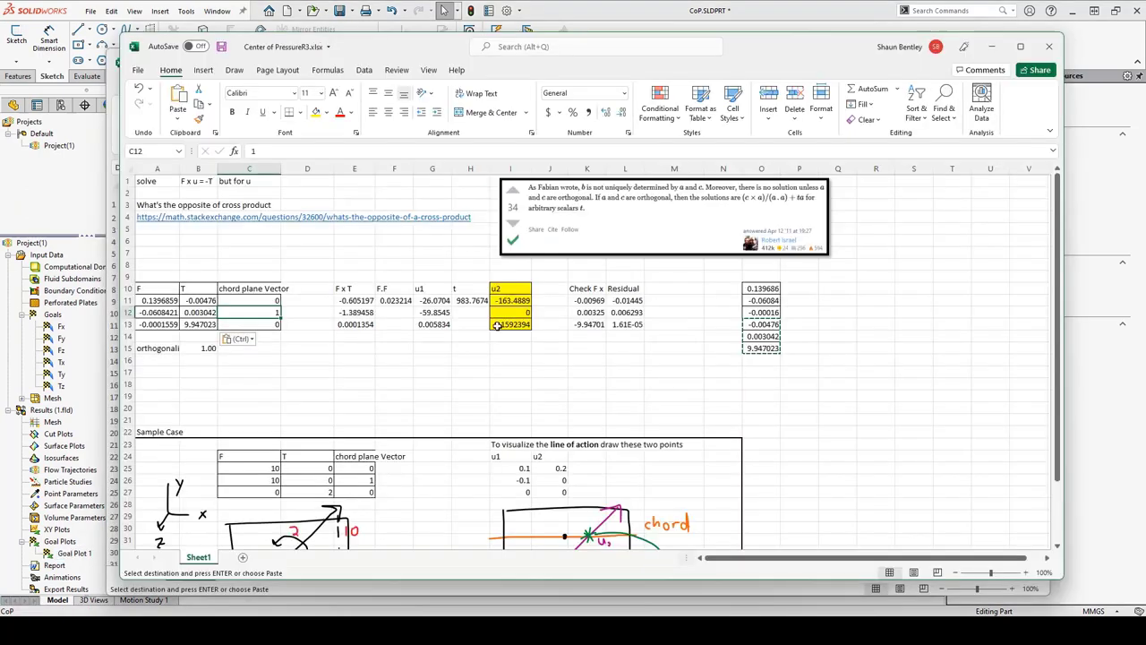
drag(519, 300, 520, 324)
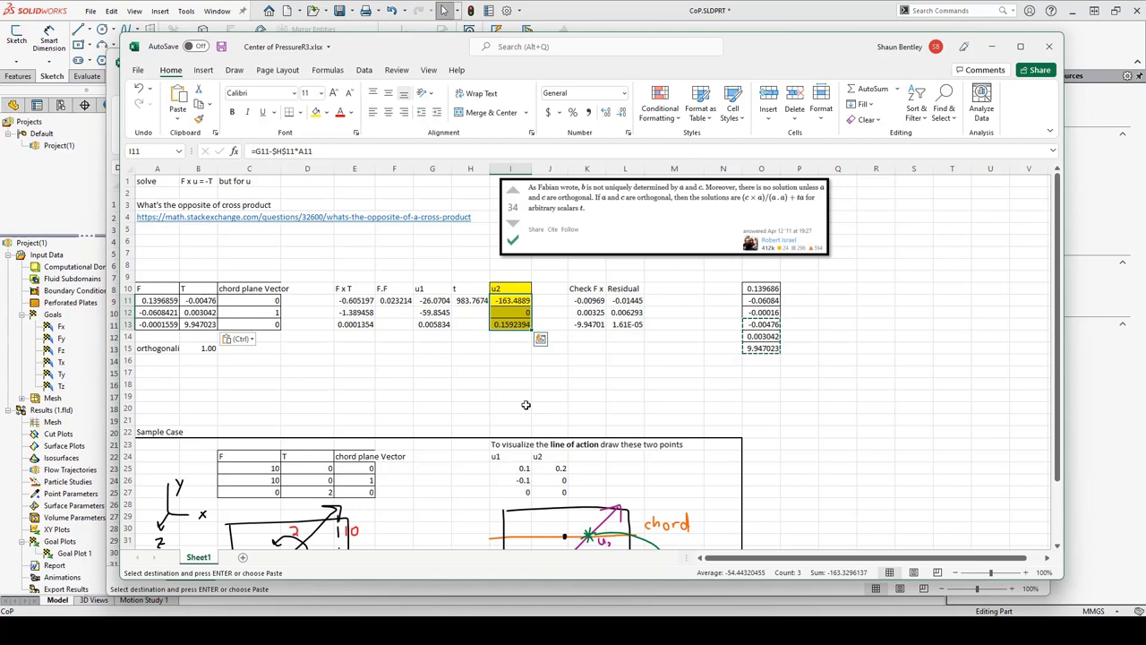
drag(432, 301, 432, 324)
click(494, 313)
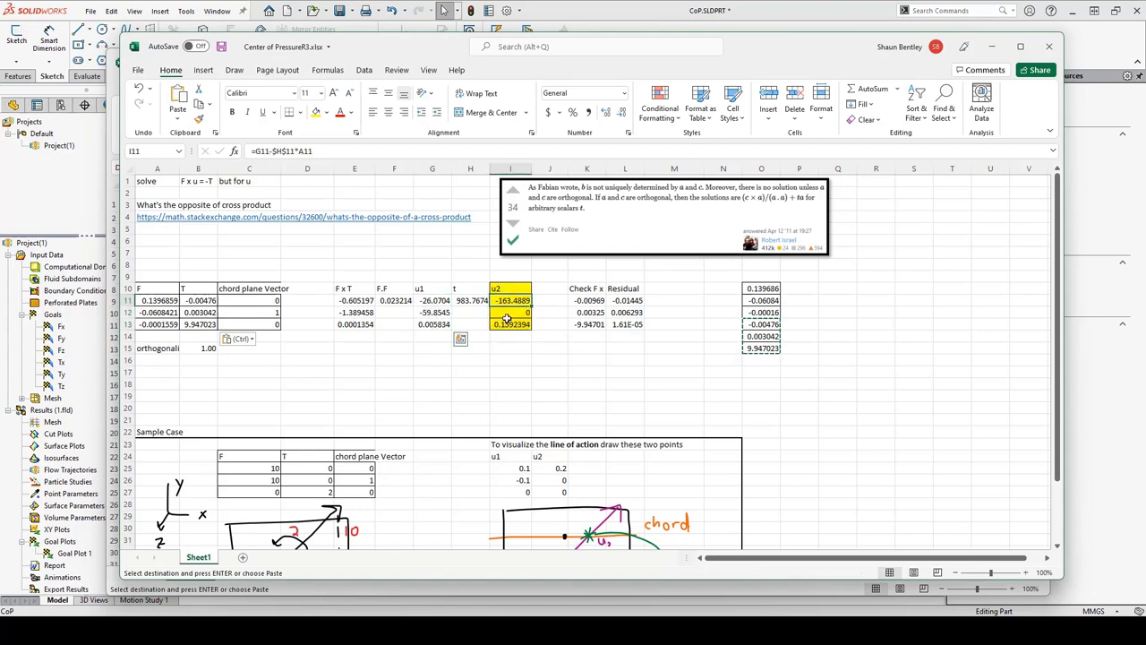
click(409, 385)
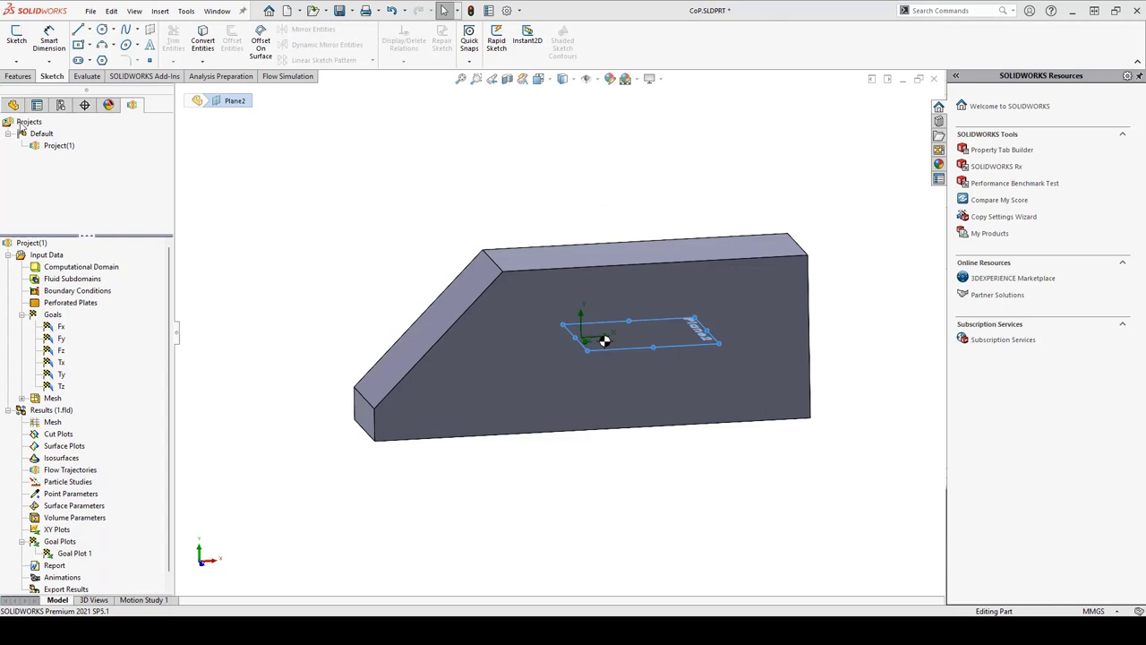
- Start a new 3D sketch and place two sketch points
click(14, 104)
click(16, 61)
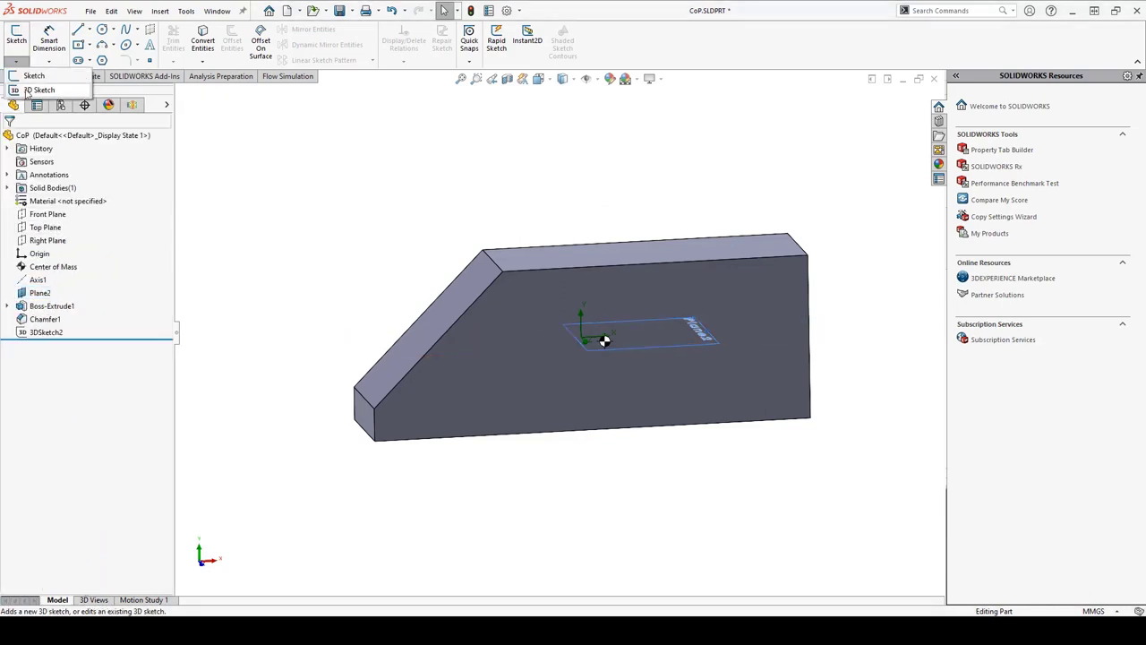
click(34, 91)
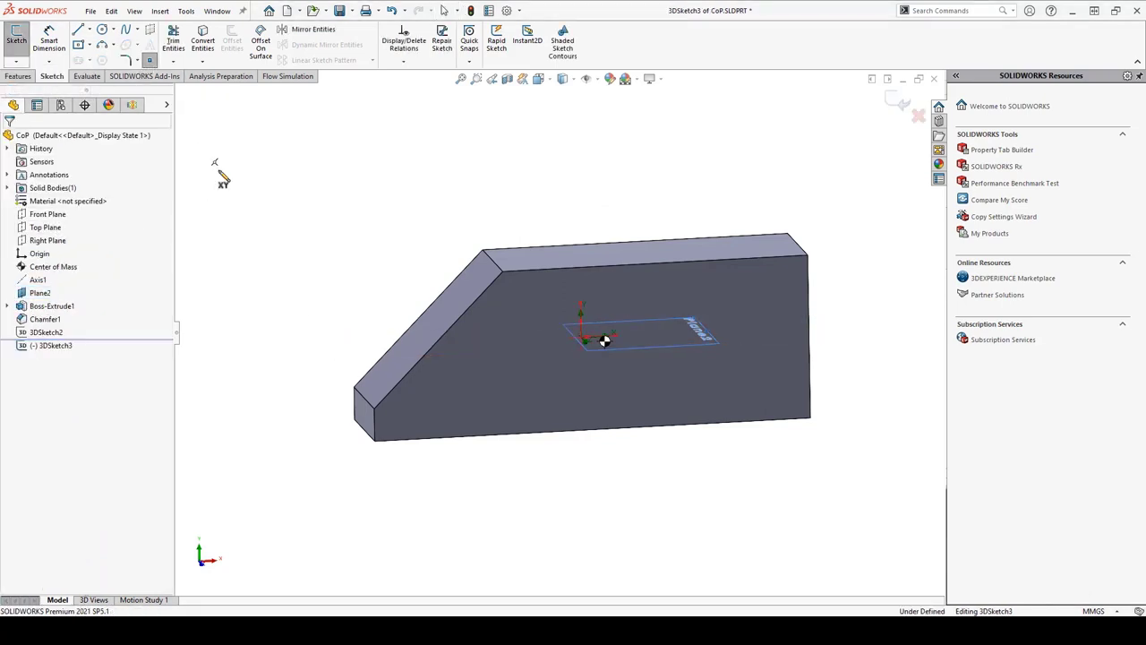
click(322, 260)
click(339, 328)
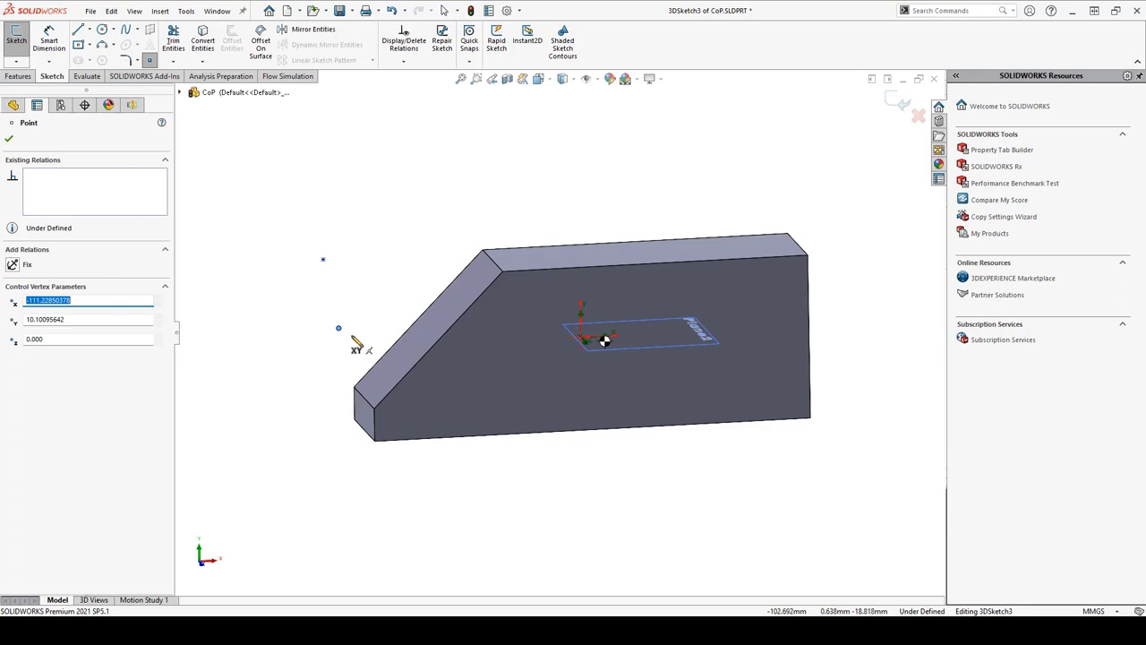
key(Escape)
- Set the points' coordinates to the computed values, entering -30, -60 and -30
click(324, 259)
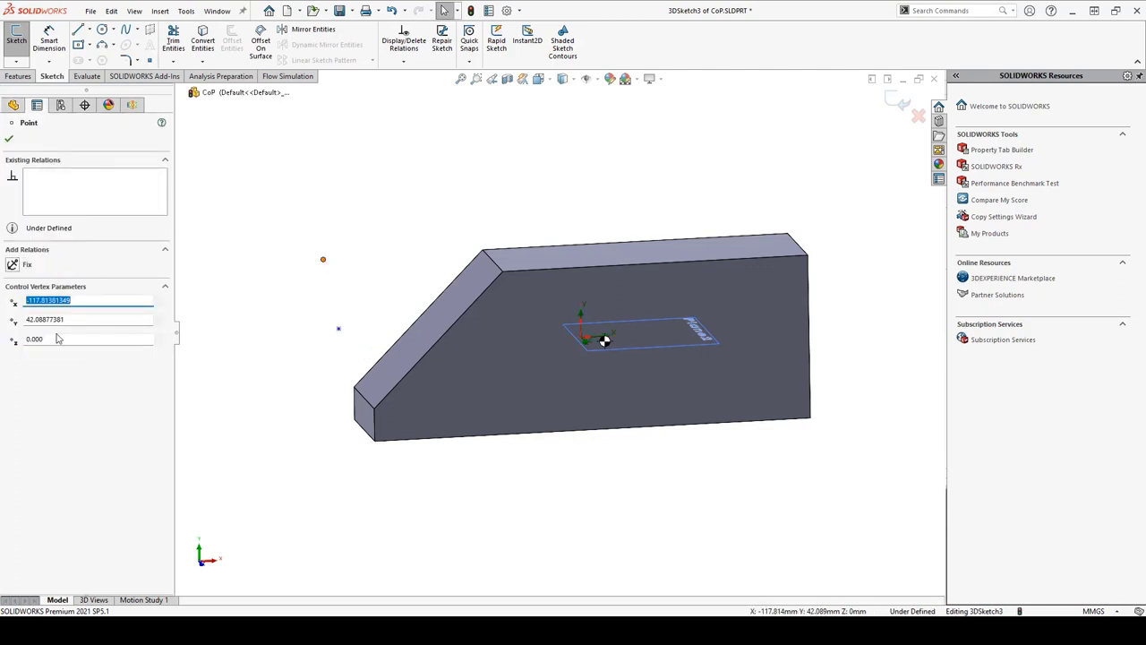
text(-30)
key(Tab)
text(-60)
key(Tab)
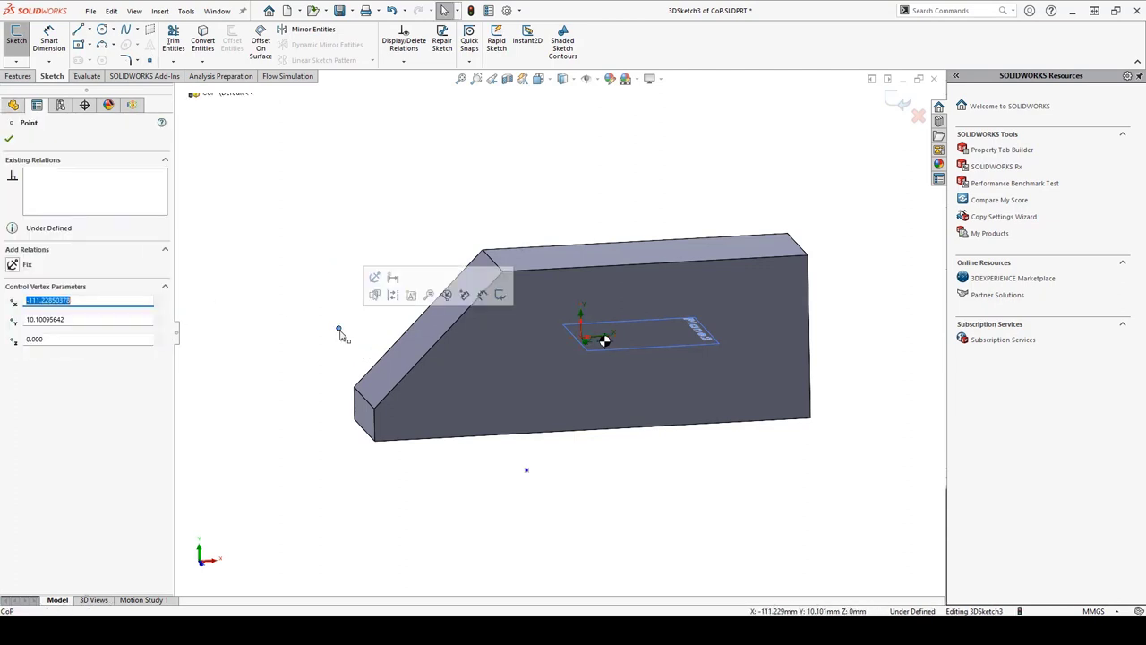
click(339, 328)
text(-30)
- Draw a centerline connecting the two points as the line of action
click(88, 30)
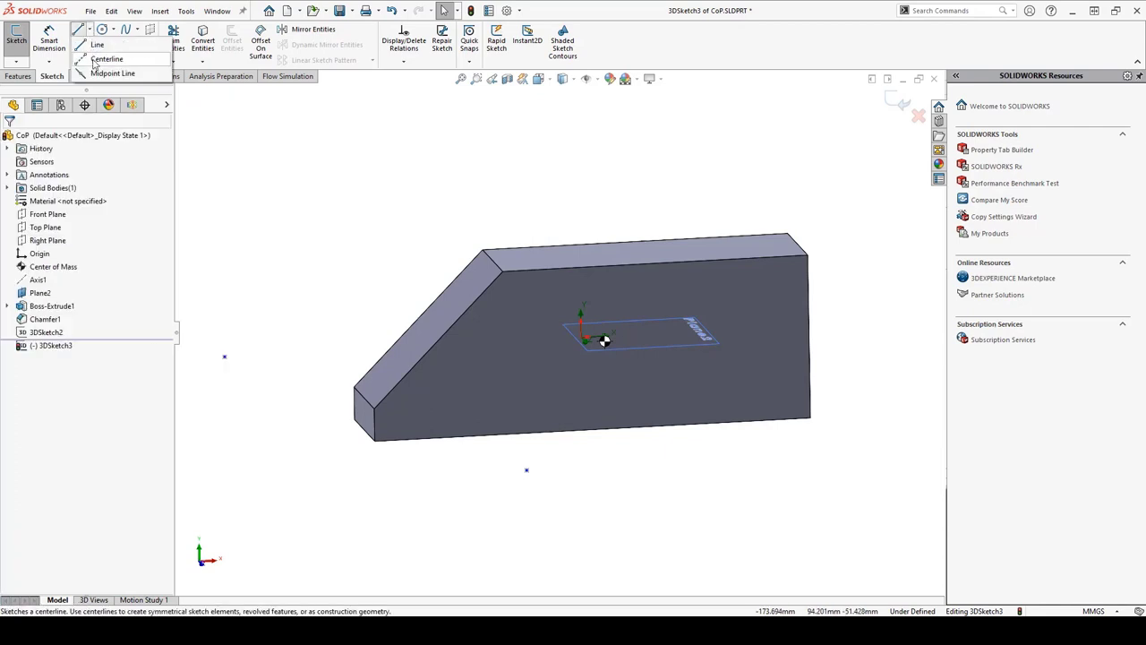
click(99, 60)
click(226, 358)
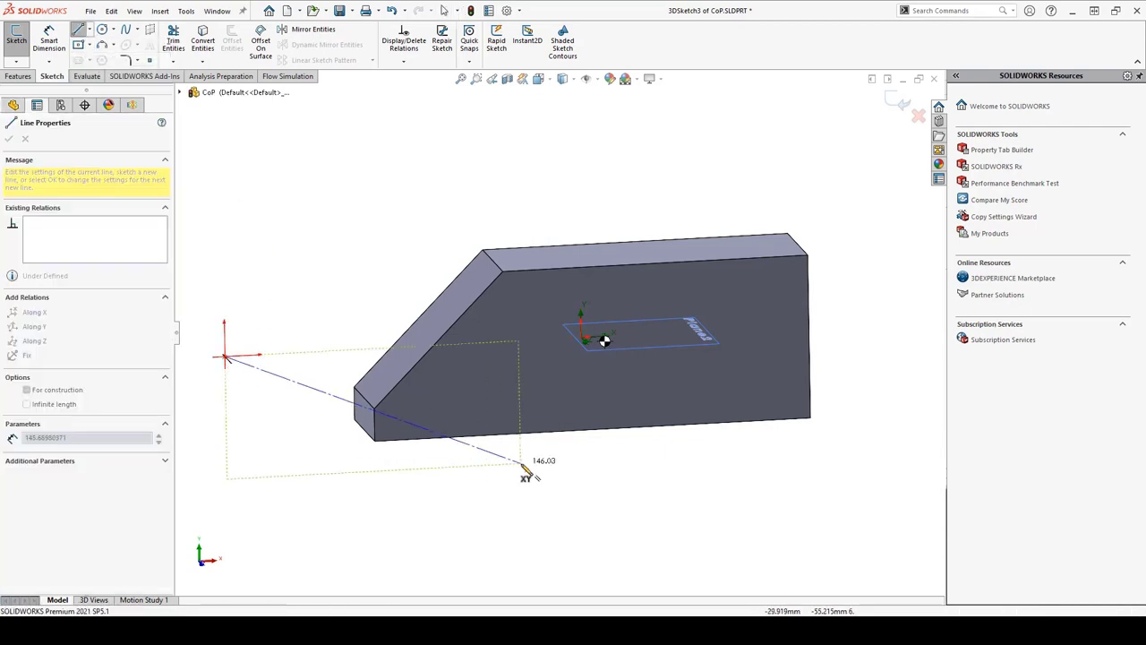
click(526, 469)
key(Escape)
middle_drag(515, 484, 490, 433)
- Stretch Plane2 further left to cover the line and exit the 3D sketch
click(577, 338)
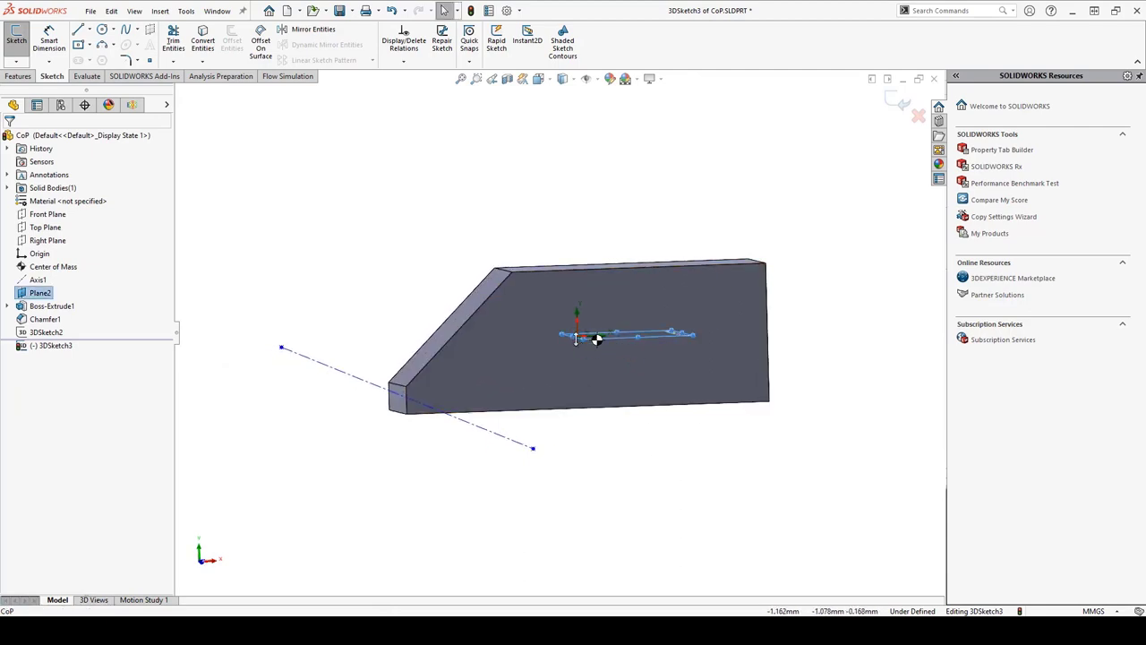
drag(562, 337, 231, 347)
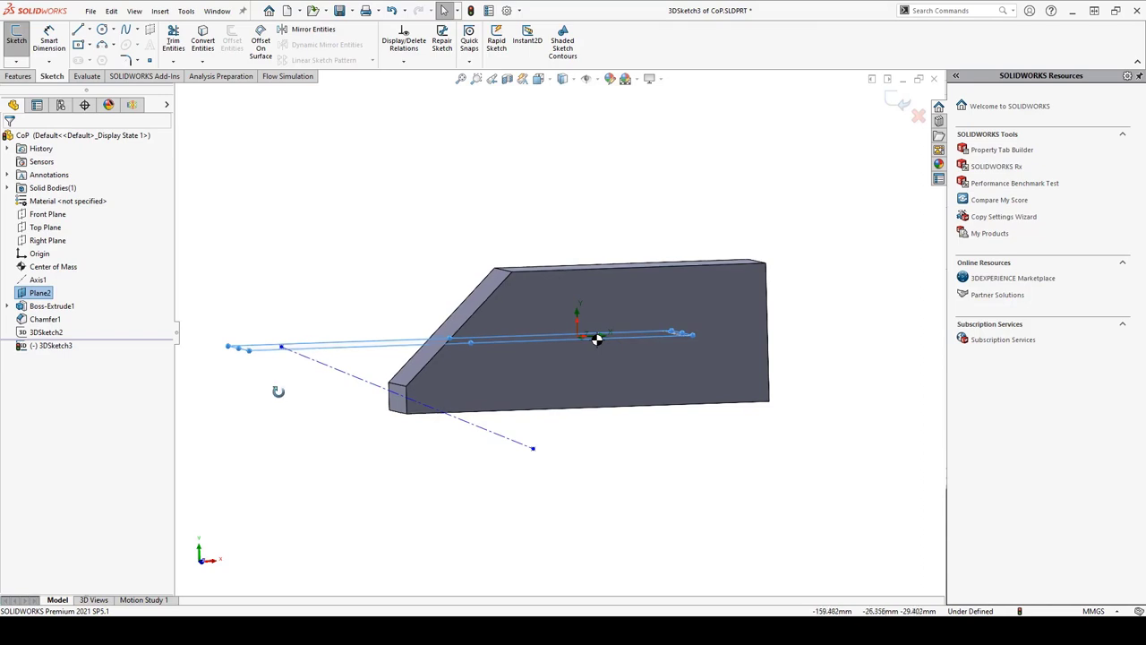
middle_drag(276, 392, 287, 358)
key(ctrl+b)
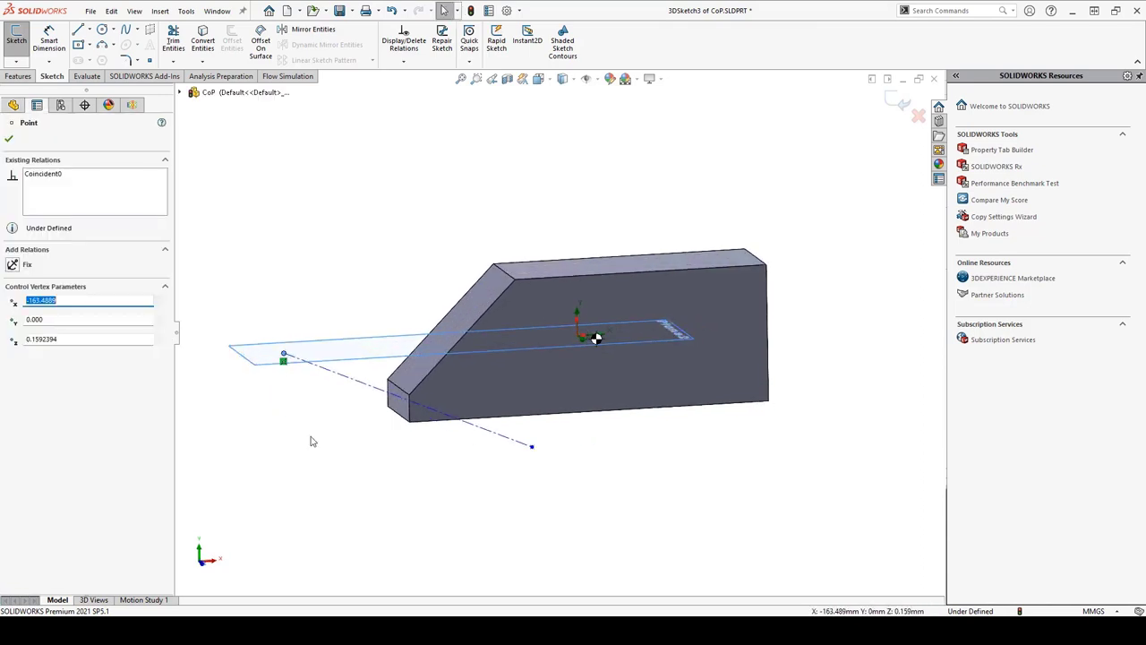
- Create Coordinate System1 at the line's left endpoint
click(159, 10)
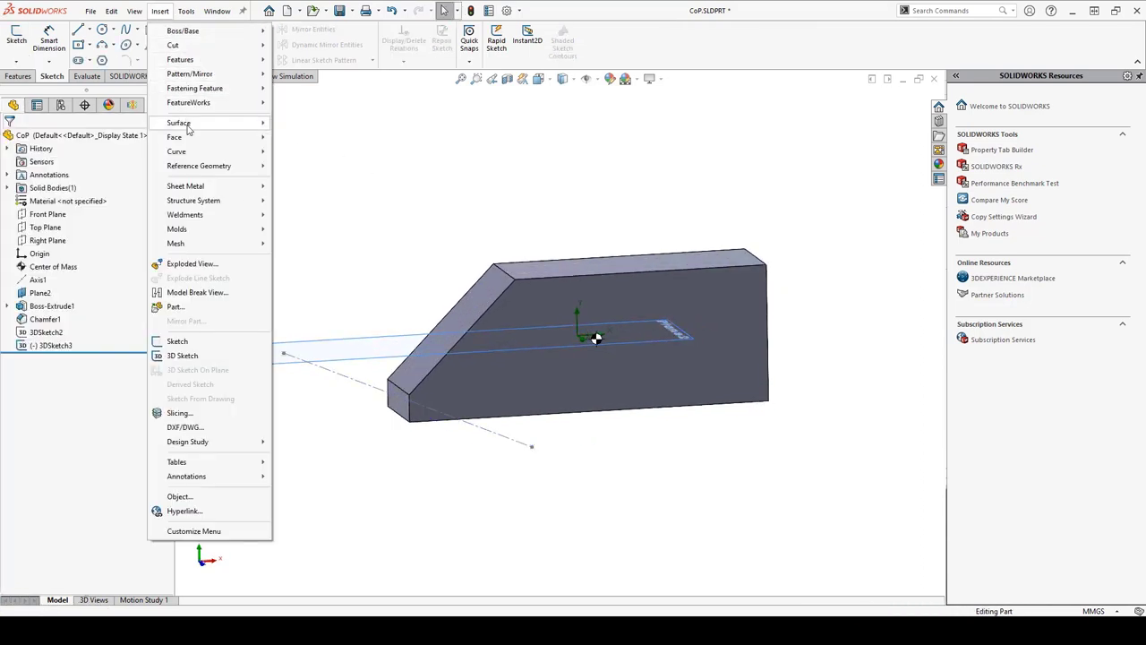
mouse_move(192, 167)
click(309, 215)
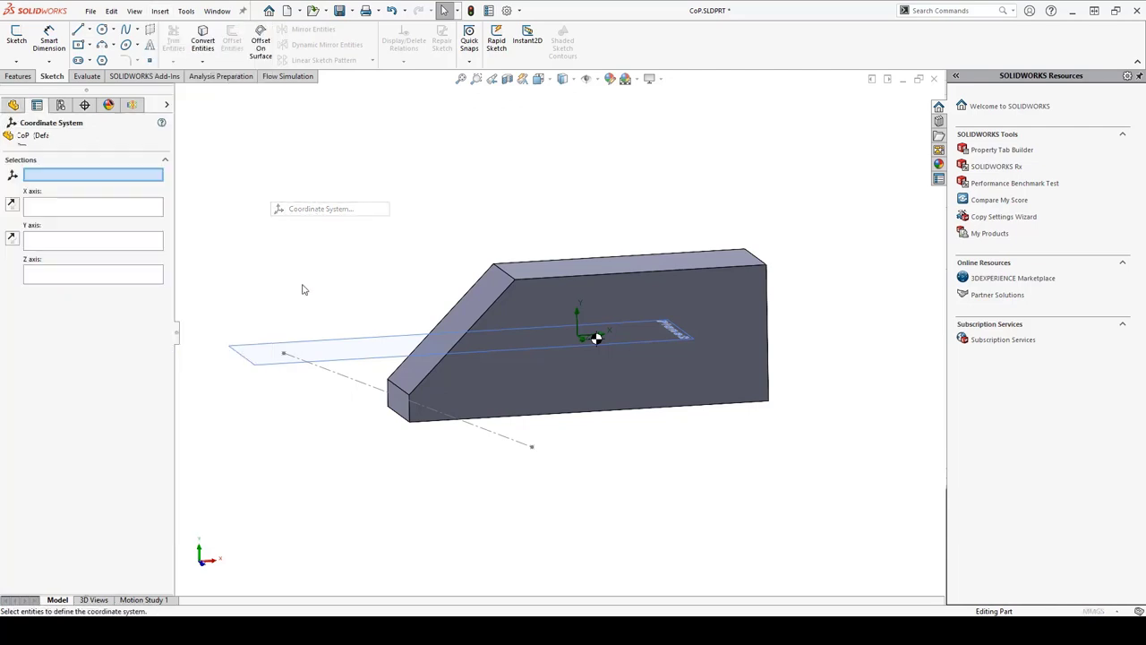
click(284, 354)
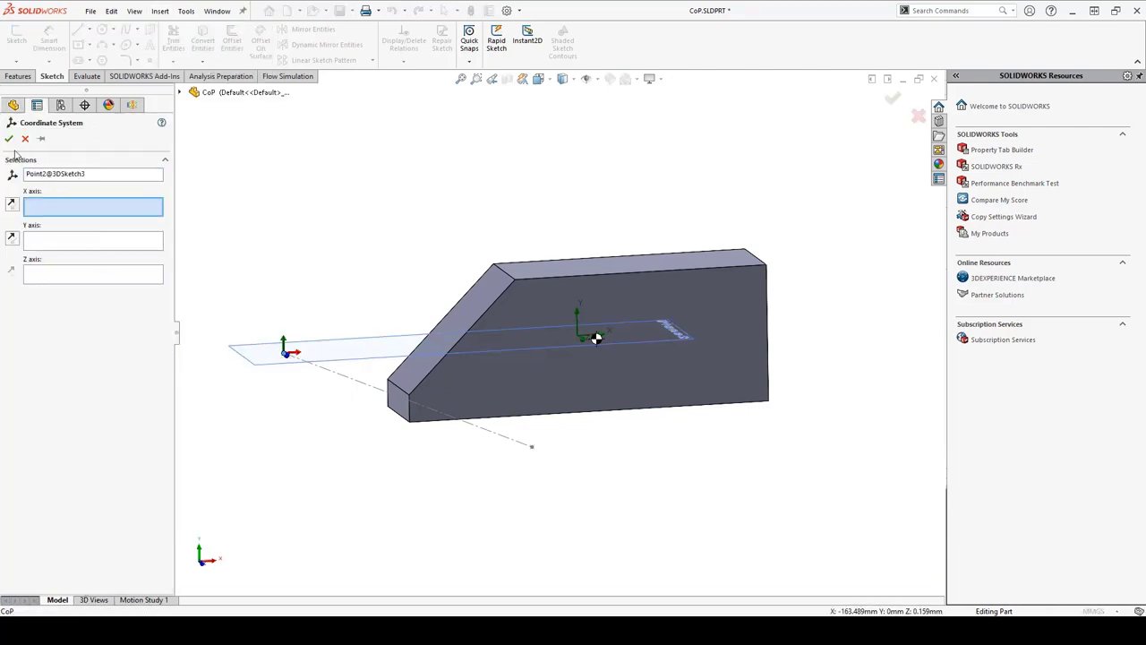
key(Return)
- Create Coordinate System2 at the line's other endpoint
click(159, 11)
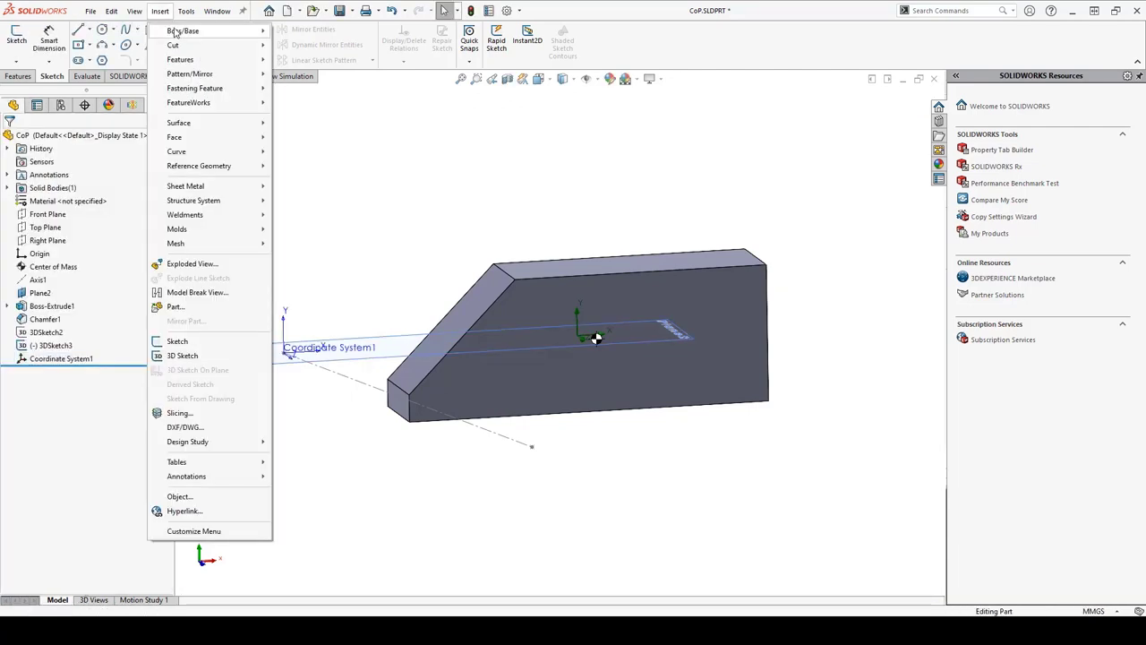
mouse_move(199, 166)
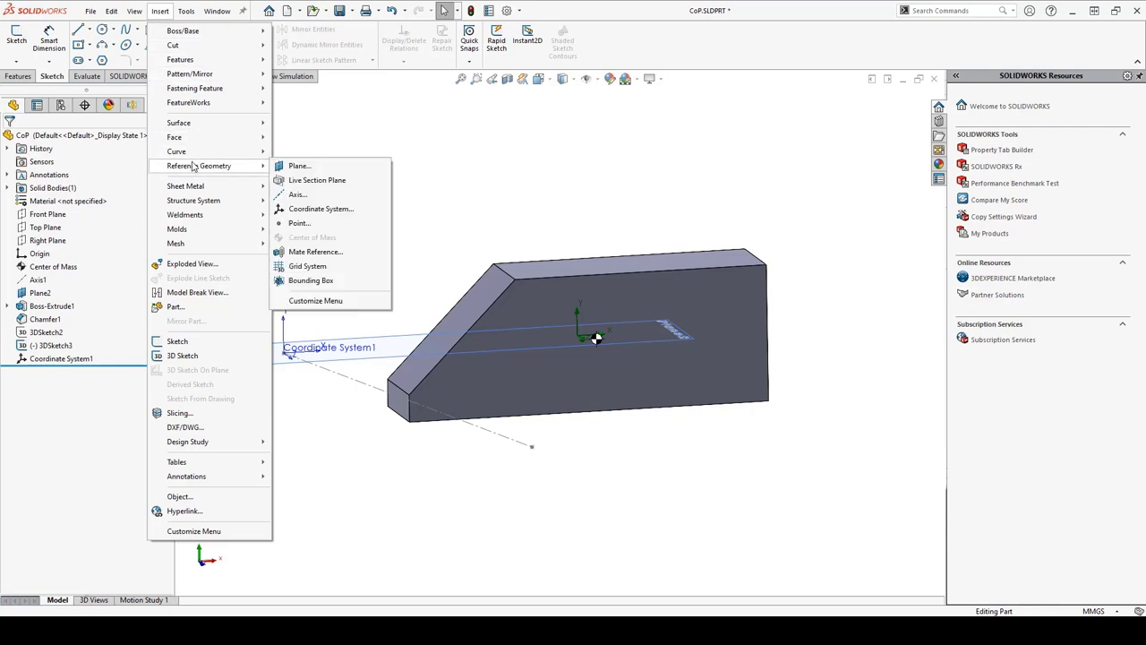
click(307, 212)
click(531, 447)
key(Return)
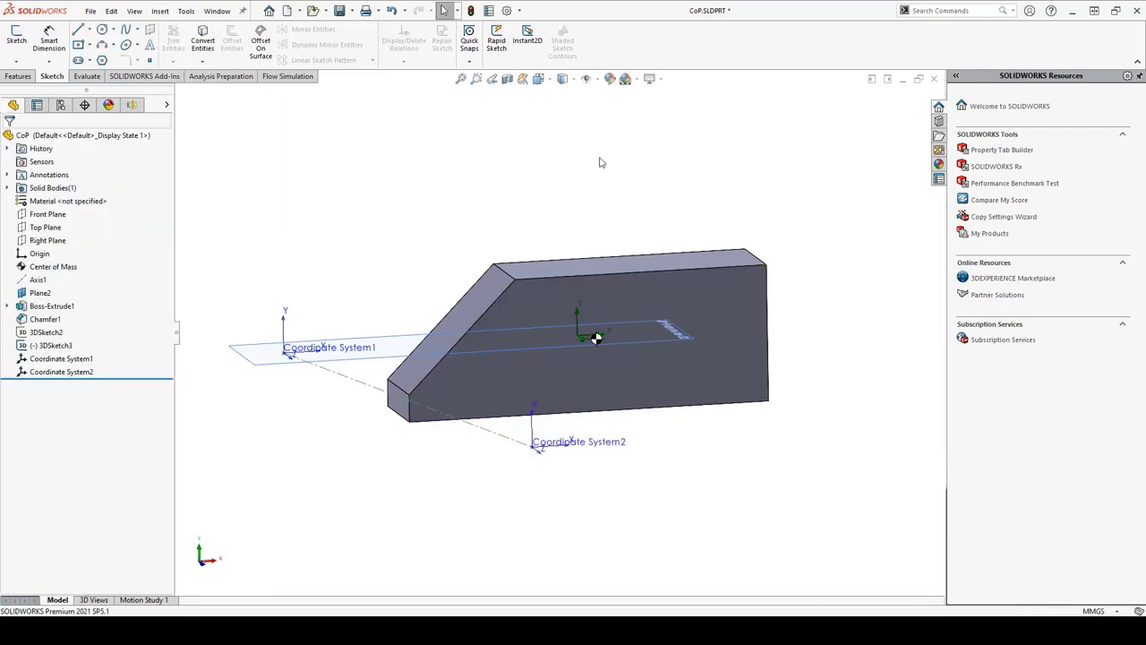
- Add a 3D sketch point above the part with Coordinate System3 there, then show the Flow Simulation tree
click(16, 61)
click(37, 90)
click(159, 10)
mouse_move(199, 166)
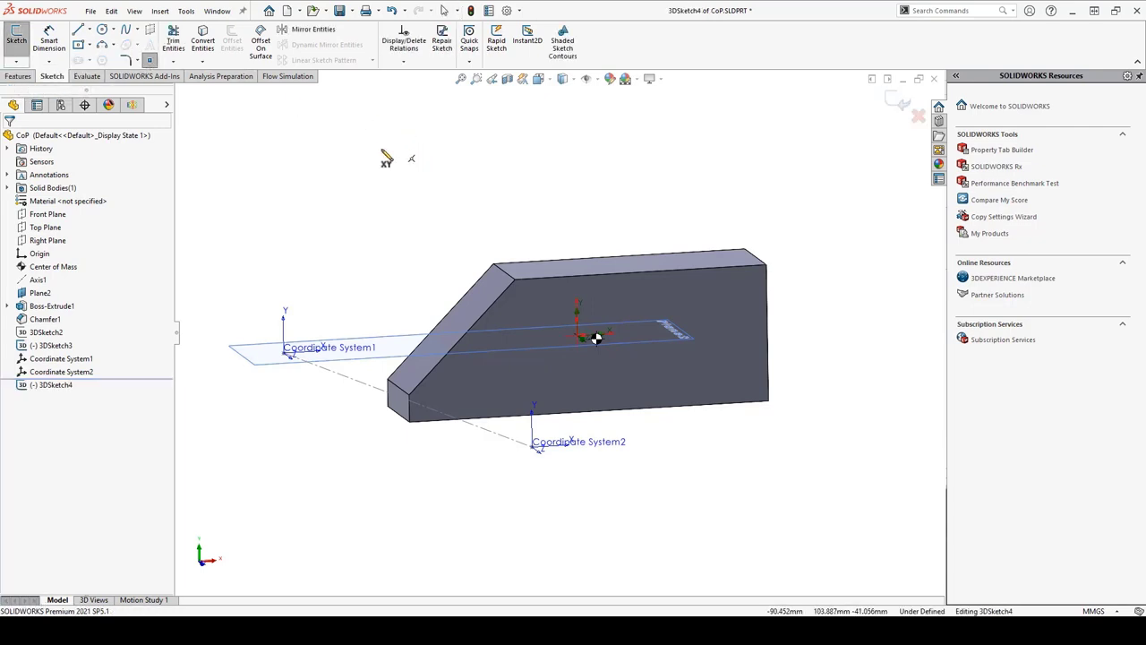
click(307, 209)
click(397, 143)
key(Return)
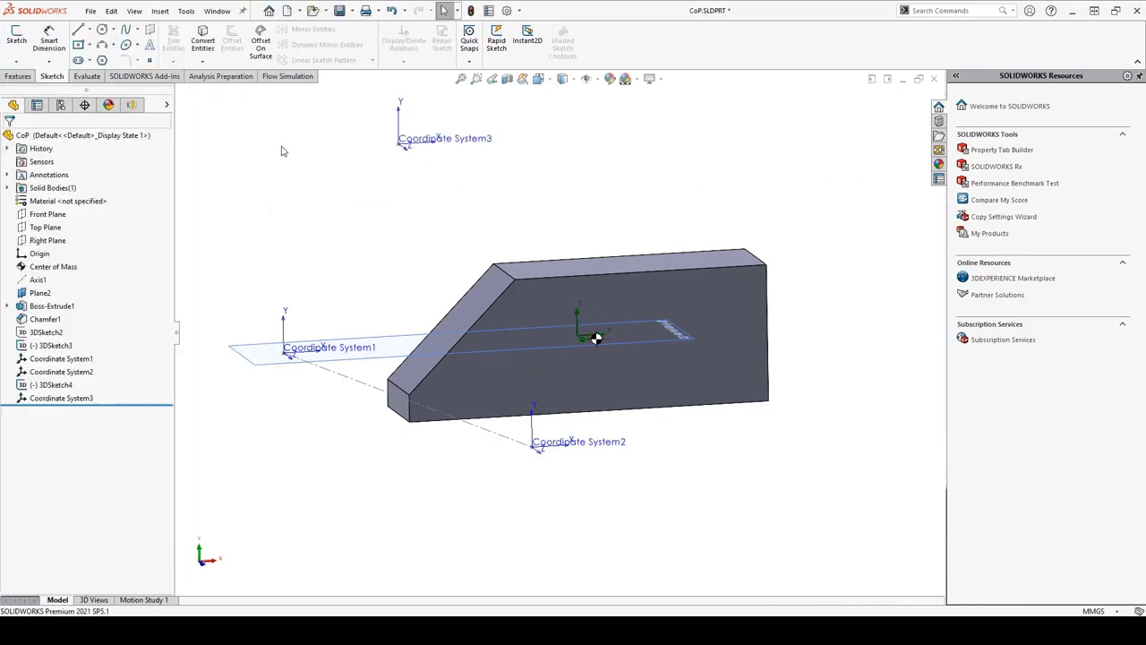
click(131, 104)
- Insert a Surface Parameters evaluation of torque about Coordinate System3, giving 19.536 N·mm
click(8, 256)
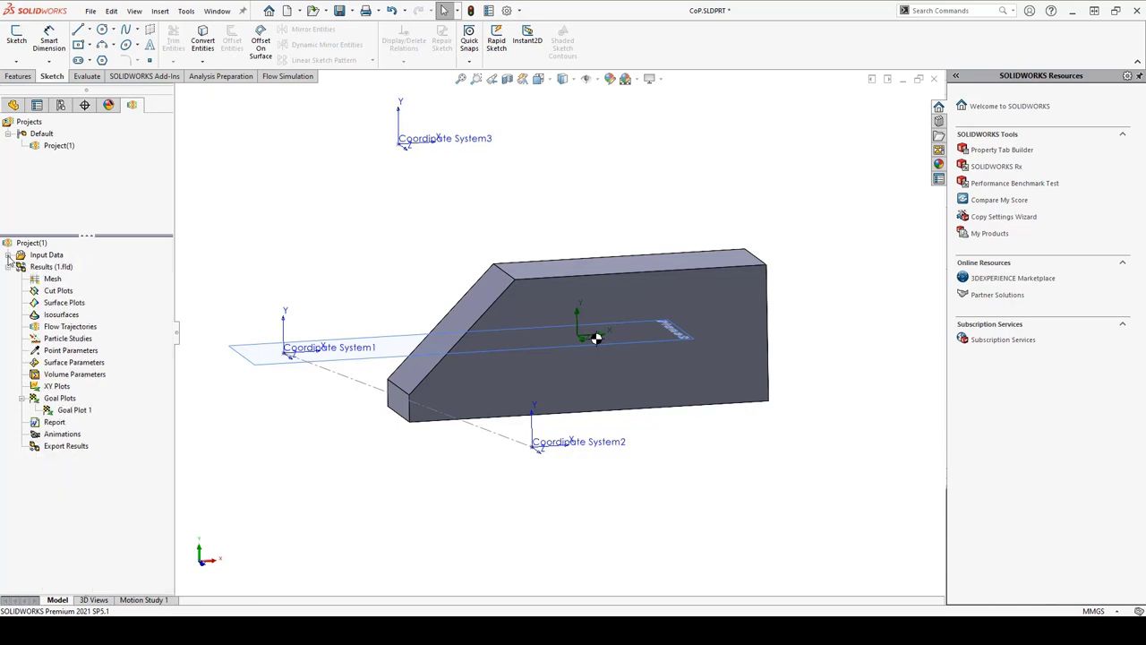
right_click(59, 366)
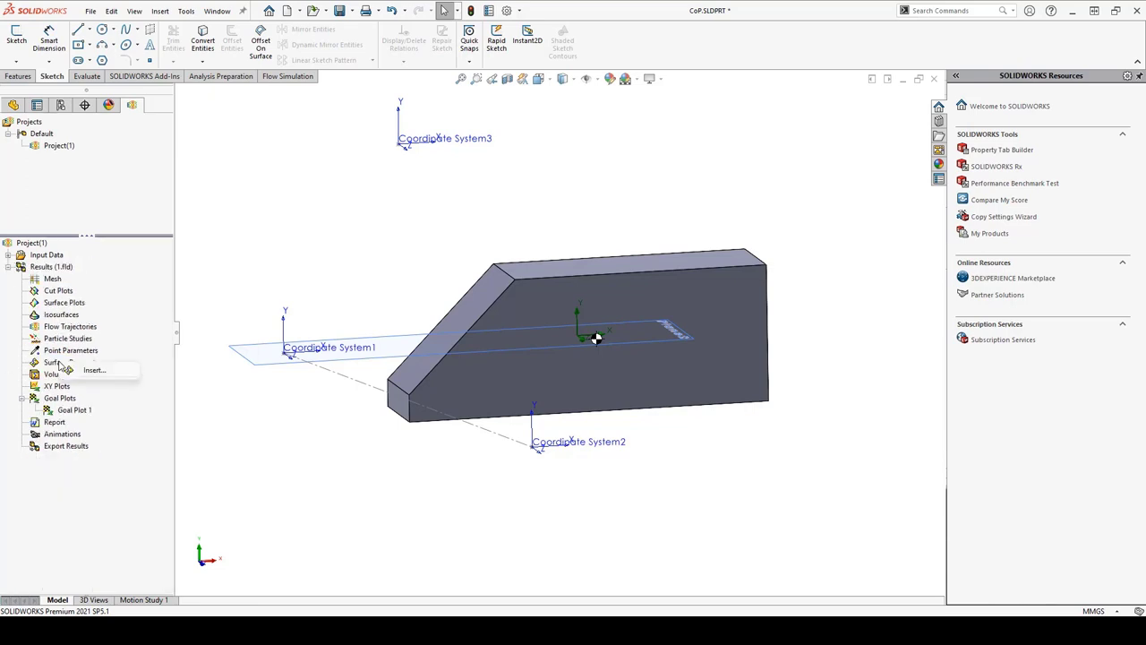
click(82, 372)
scroll(158, 330, down, 2)
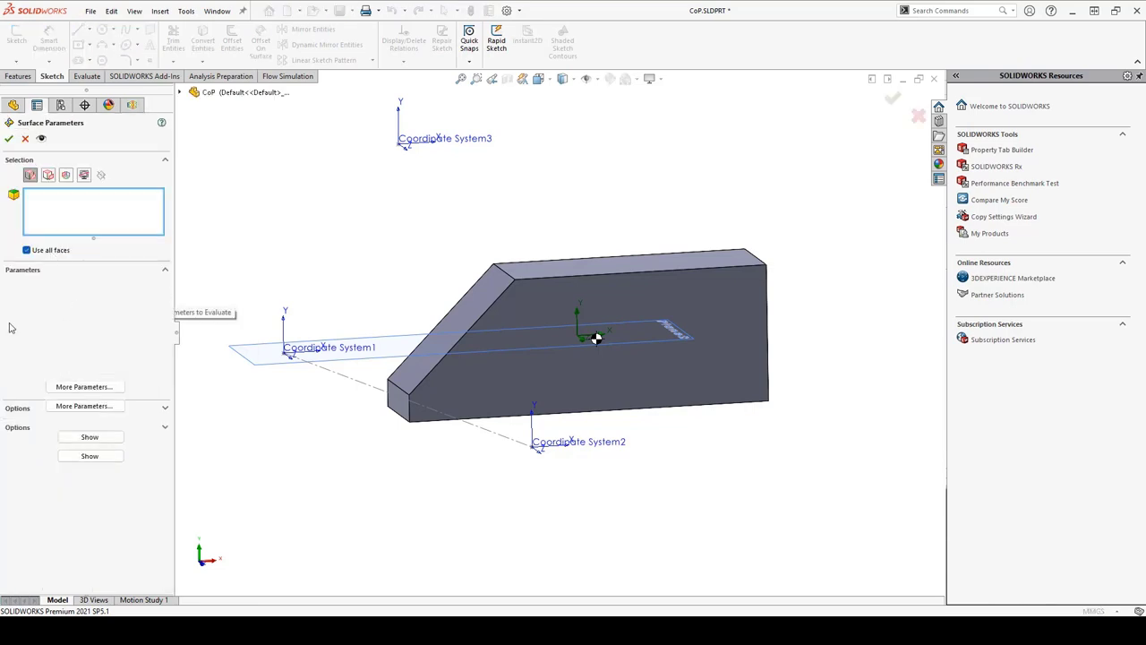
click(11, 324)
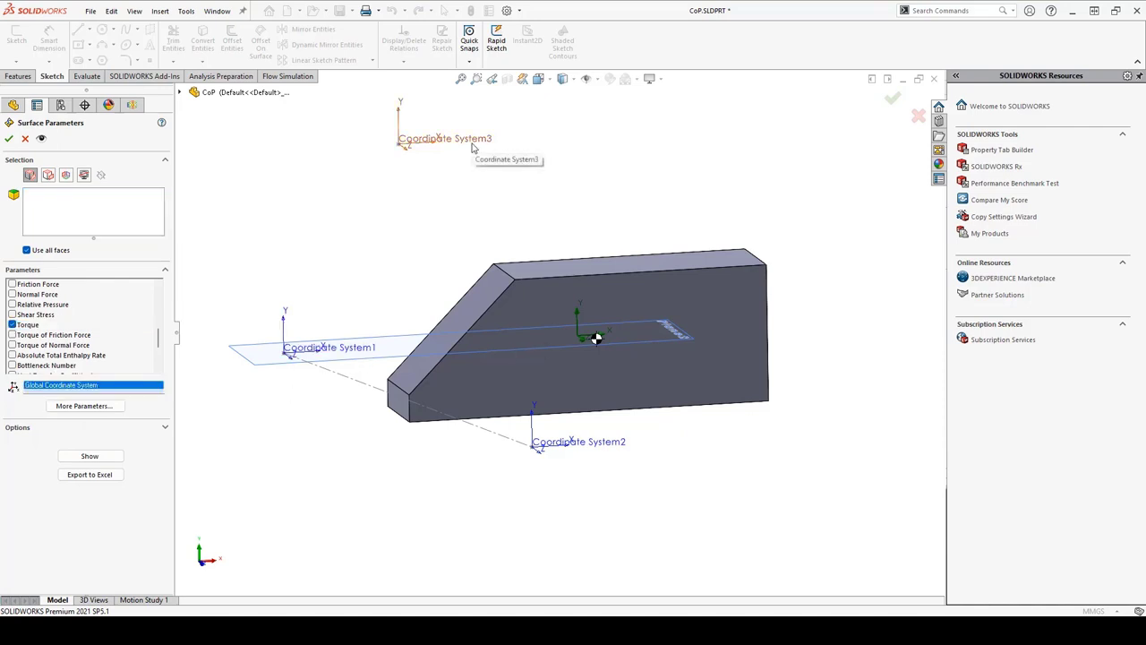
click(473, 148)
click(89, 456)
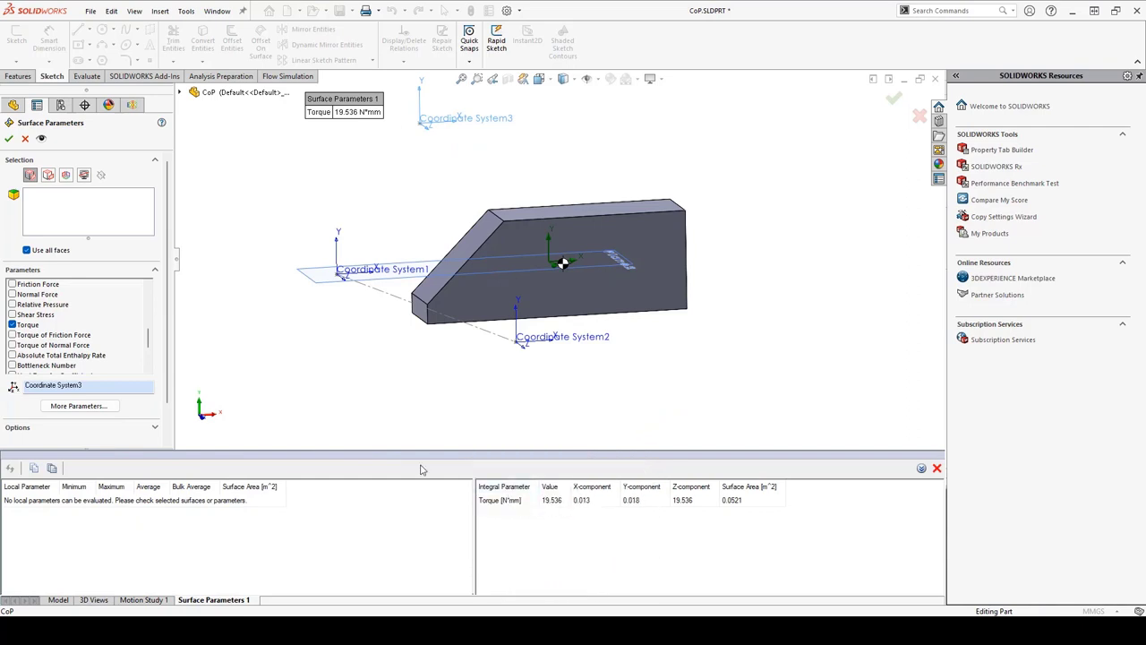
- Re-evaluate the torque about Coordinate Systems 1 and 2, both near 0.016 N·mm
right_click(81, 385)
click(102, 403)
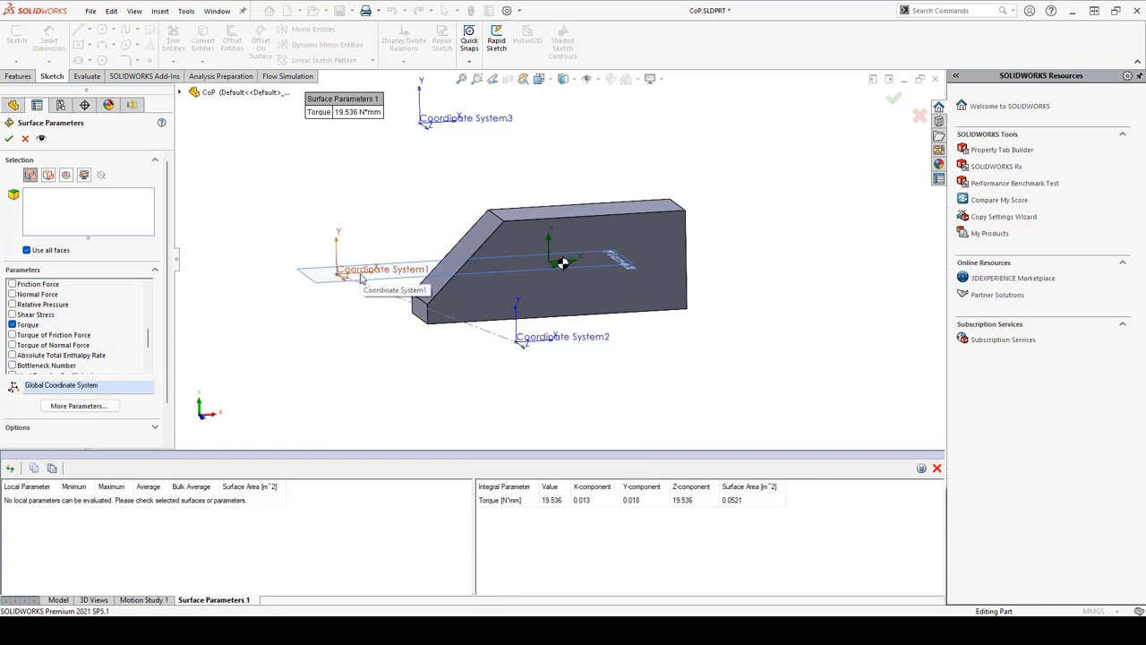
click(361, 278)
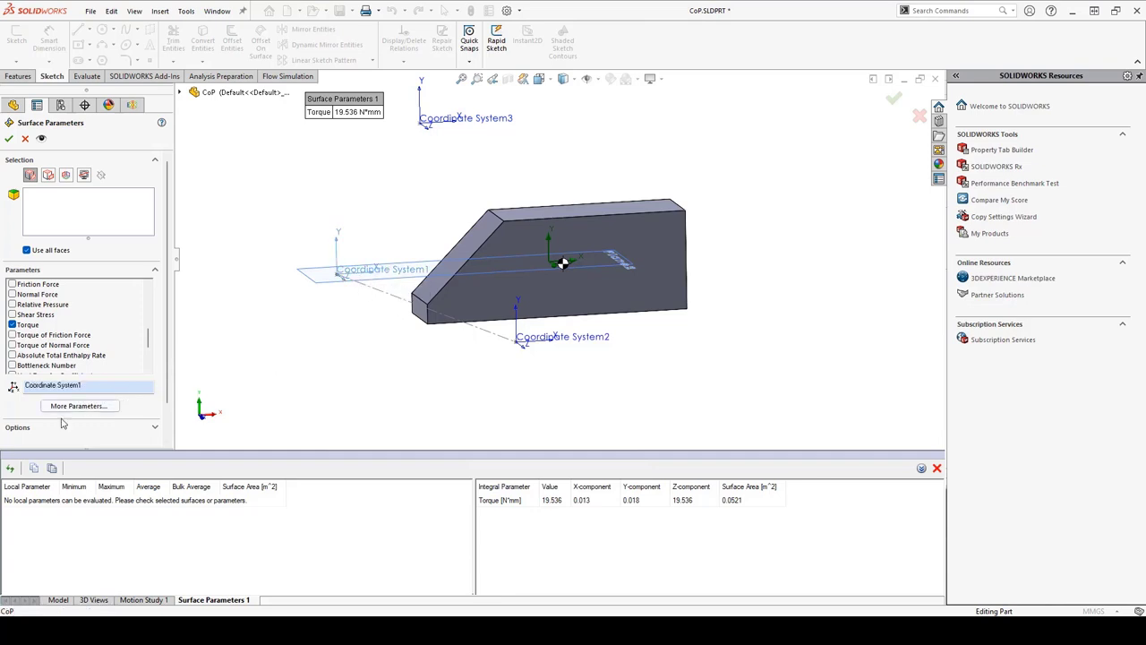
scroll(134, 394, down, 1)
click(84, 418)
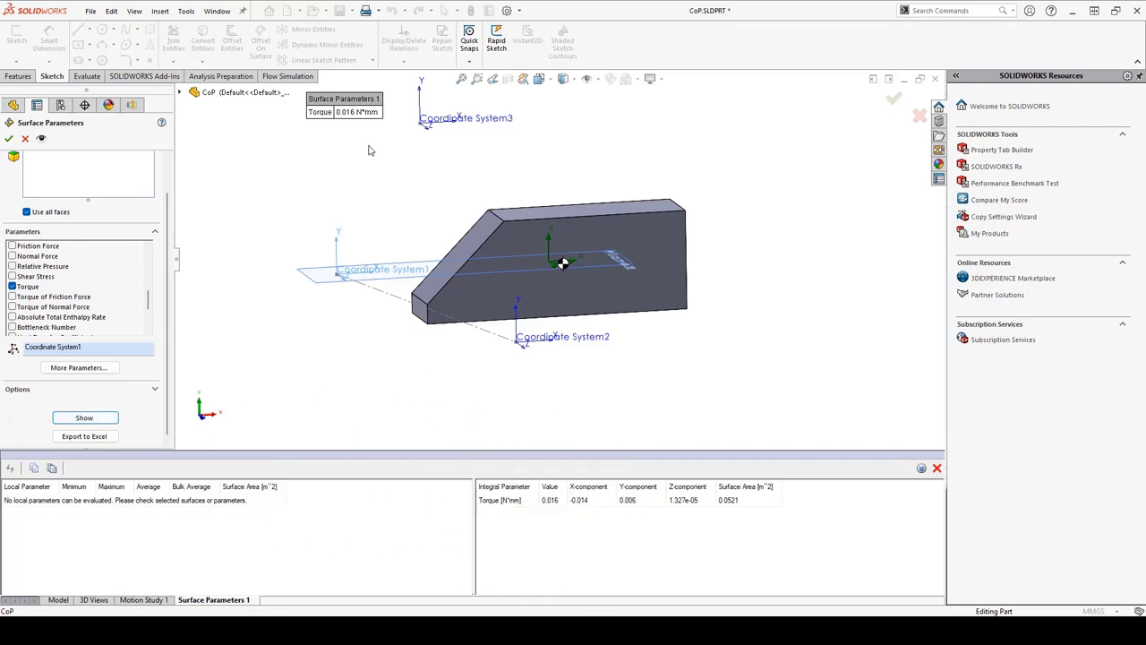
click(89, 347)
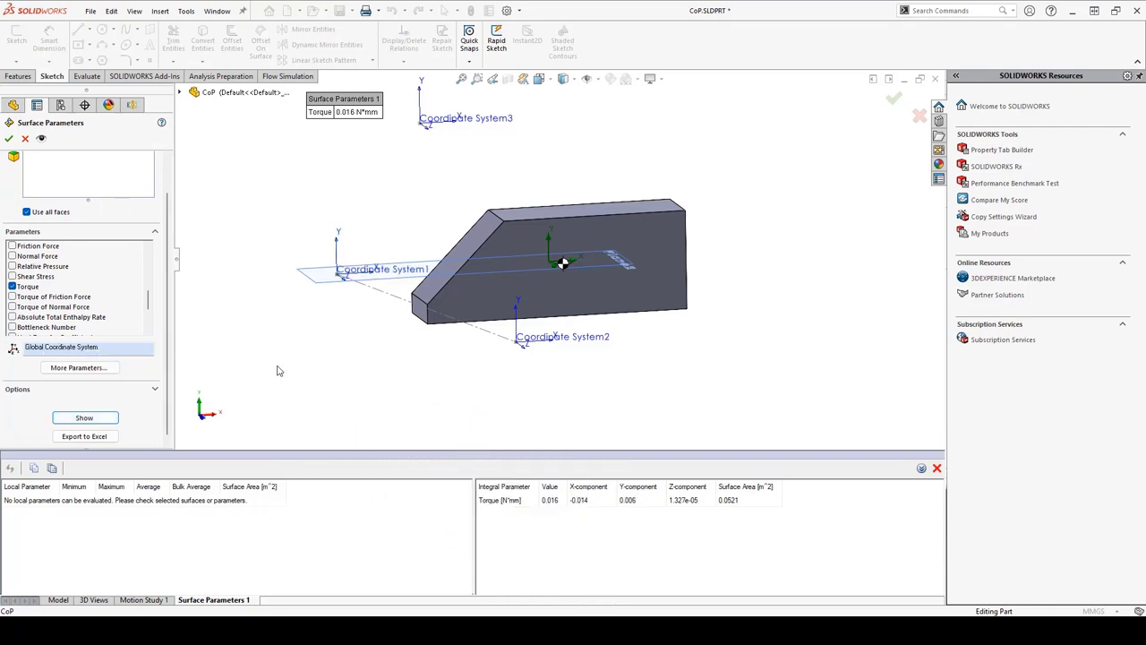
click(107, 420)
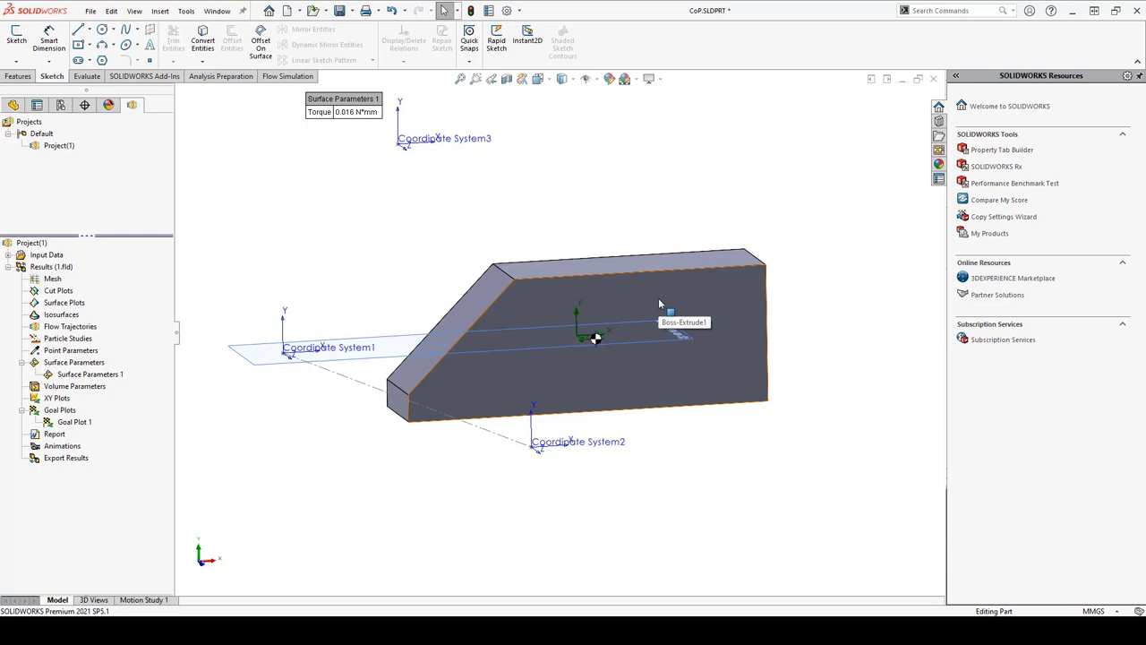
- Switch to Center of PressureR3.xlsx to show the line-of-action calculations and residuals
key(alt+Tab)
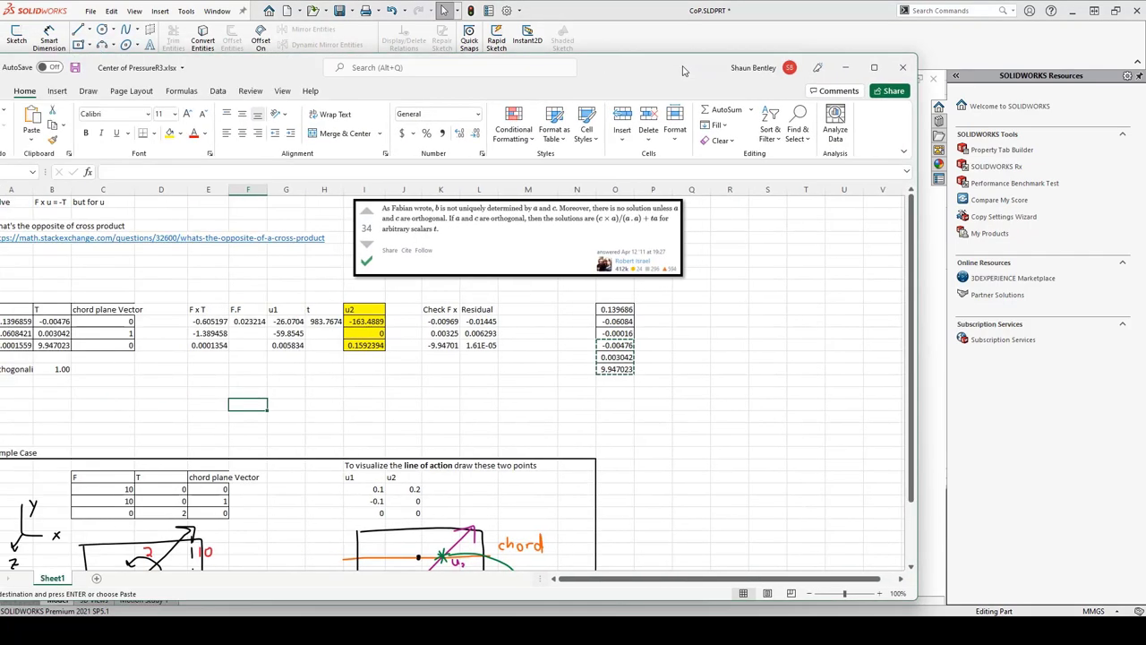